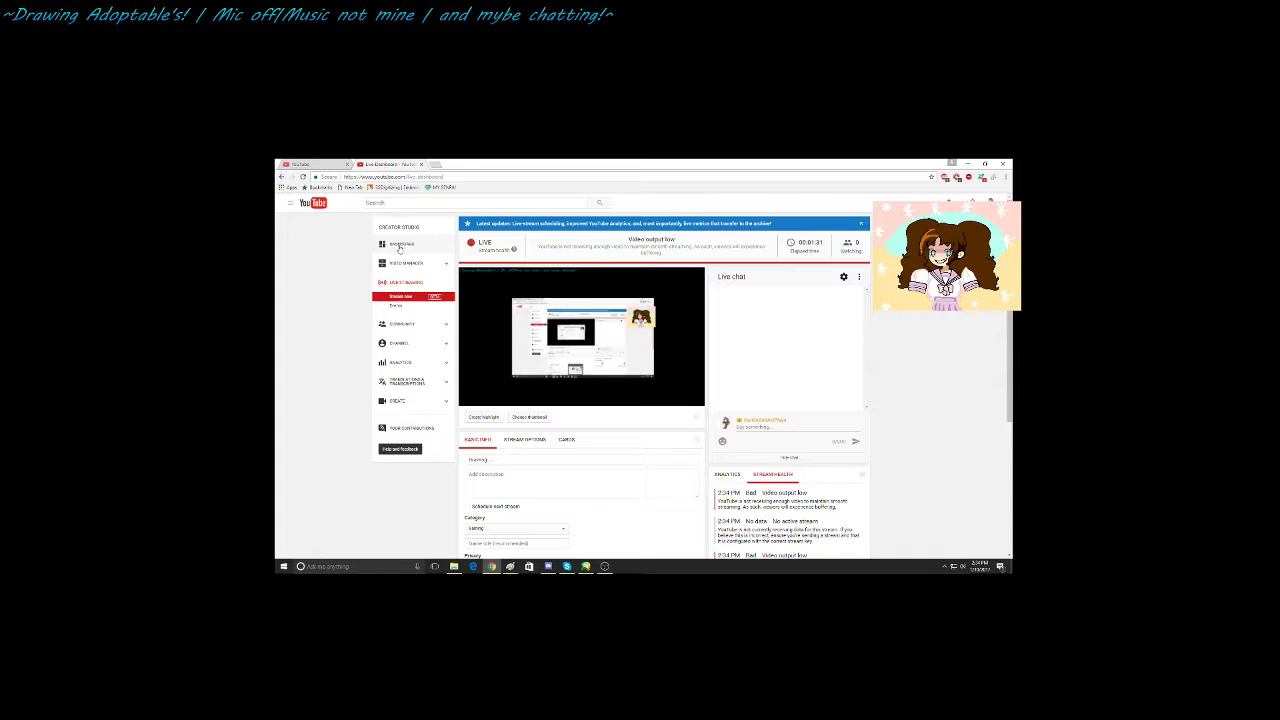
Step: Play the Zara Larsson video "She's Not Me (Part 1 & 2)" from YouTube's home page recommendations
click(281, 176)
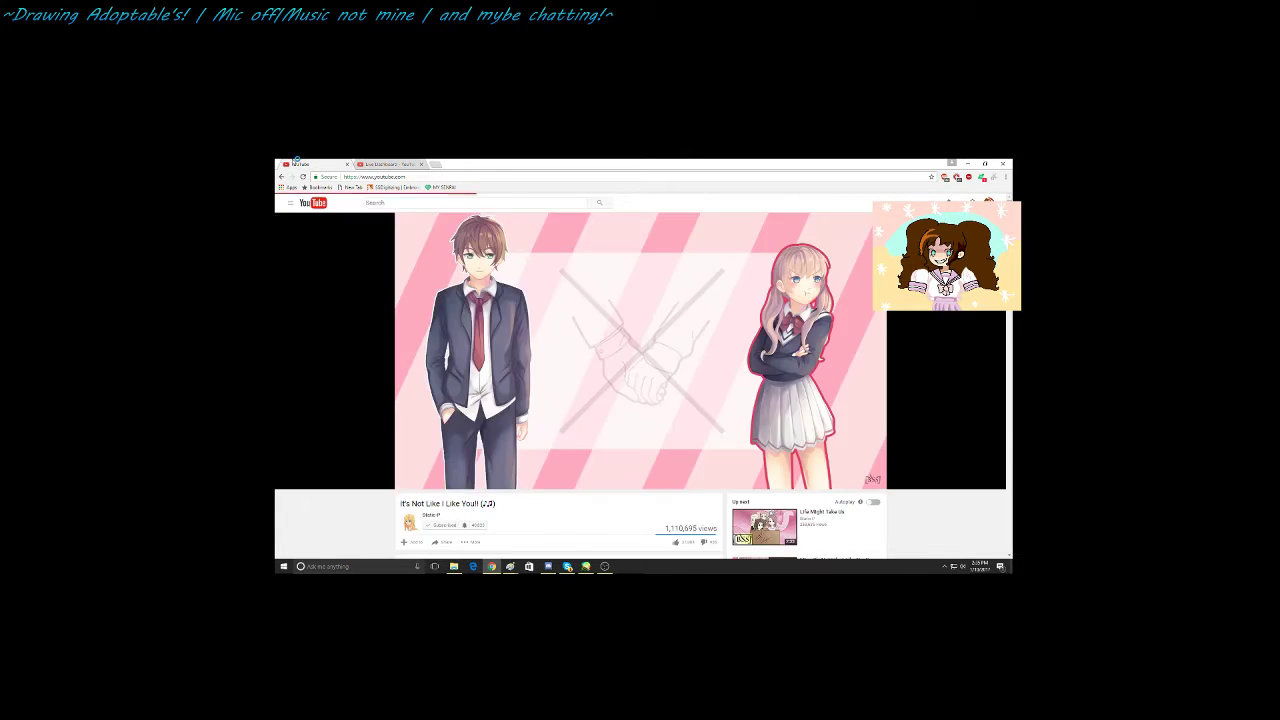
click(281, 176)
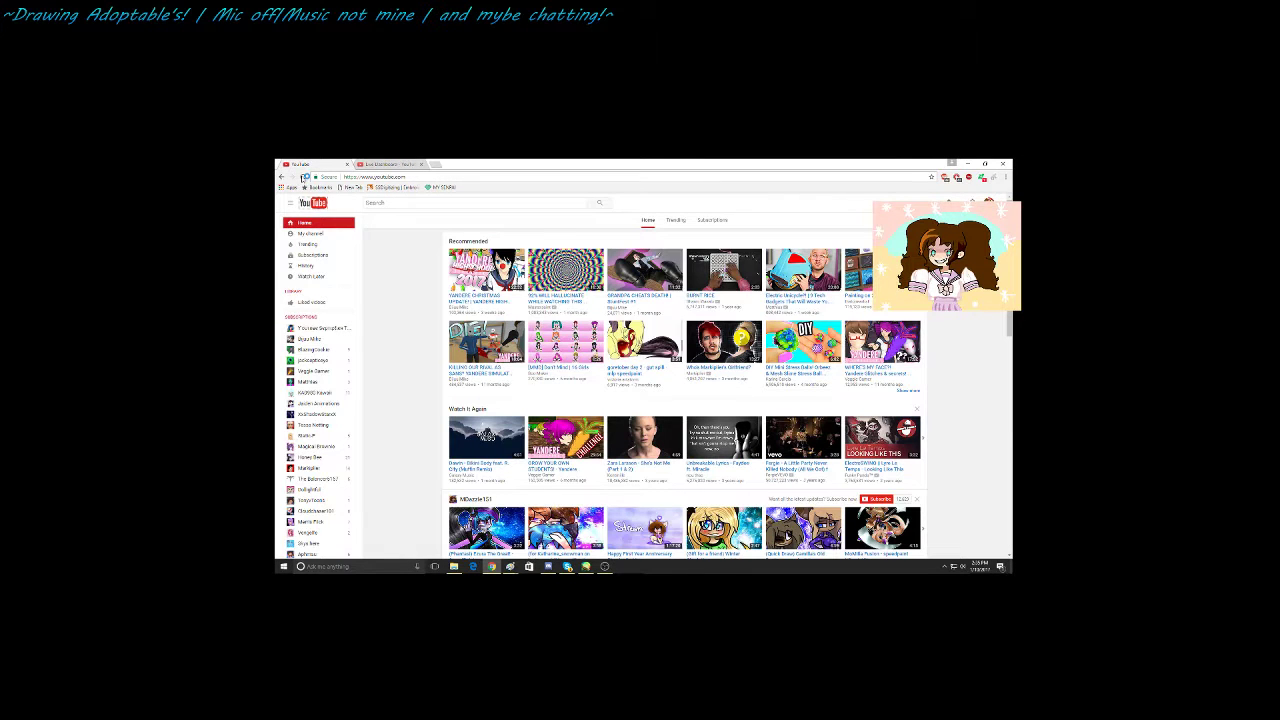
click(628, 433)
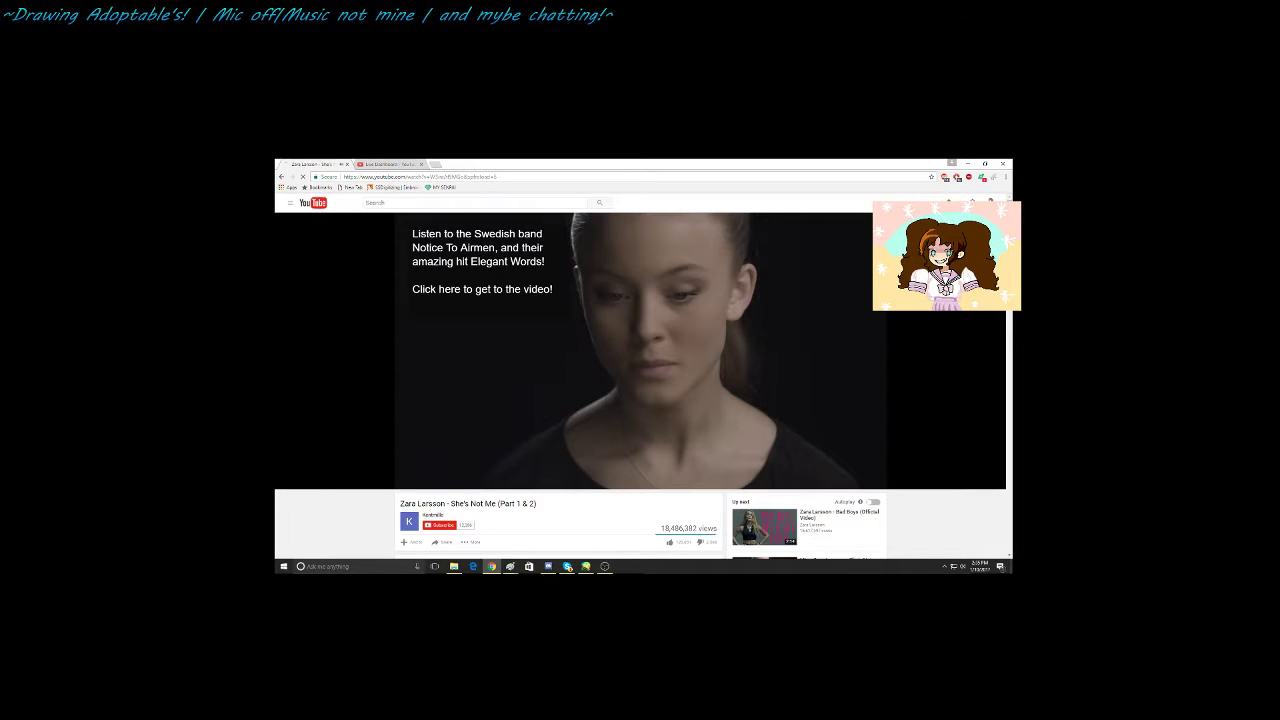
Step: Check the open Skype conversation and return to the playing music video in the browser
click(567, 566)
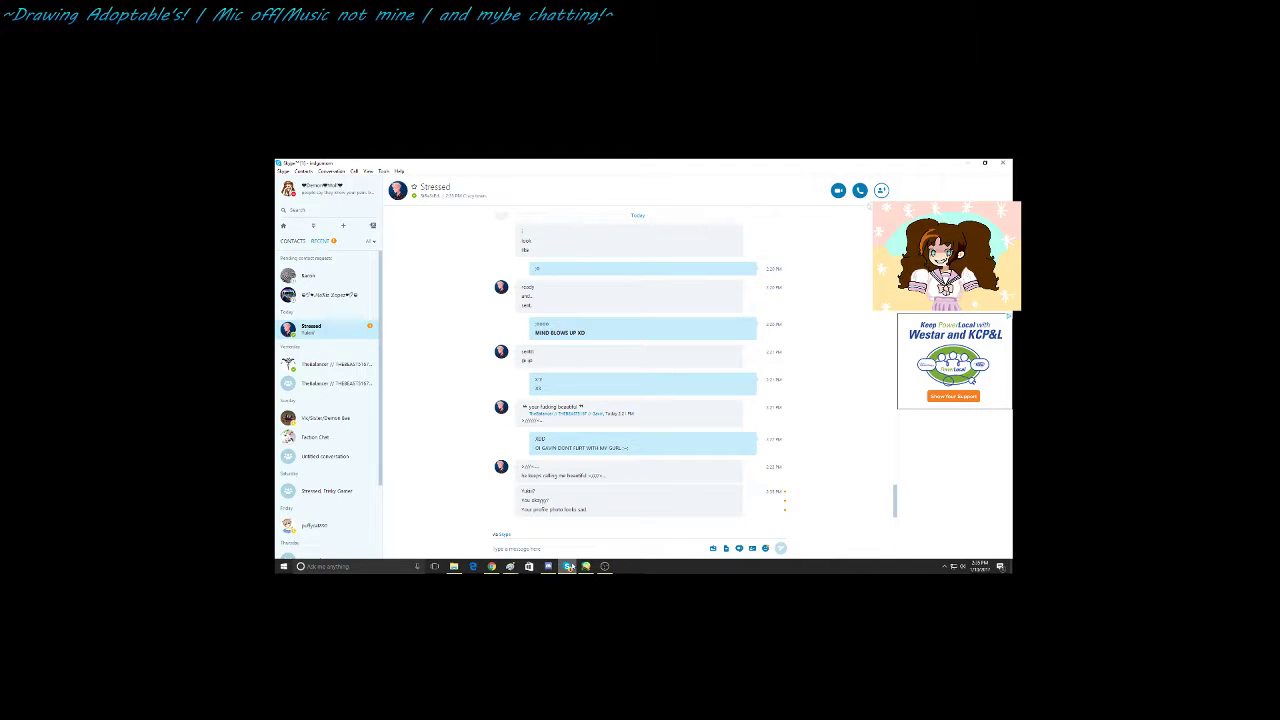
click(567, 566)
click(335, 163)
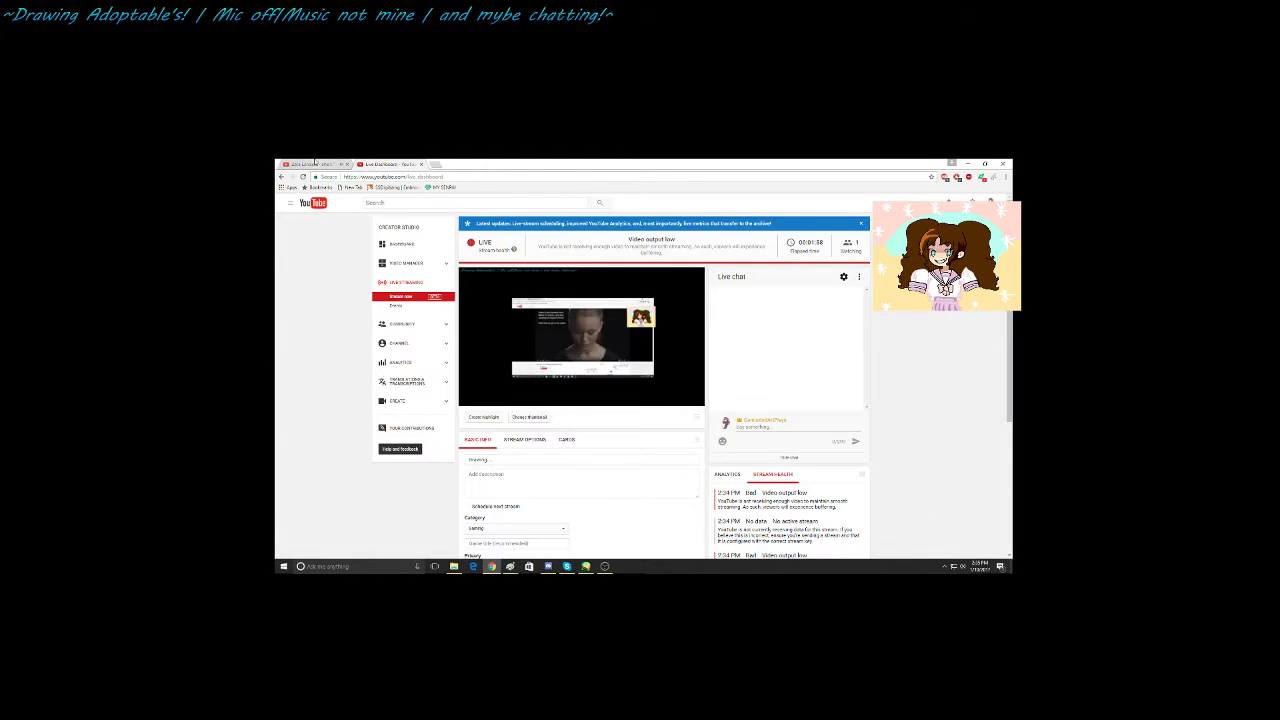
click(330, 163)
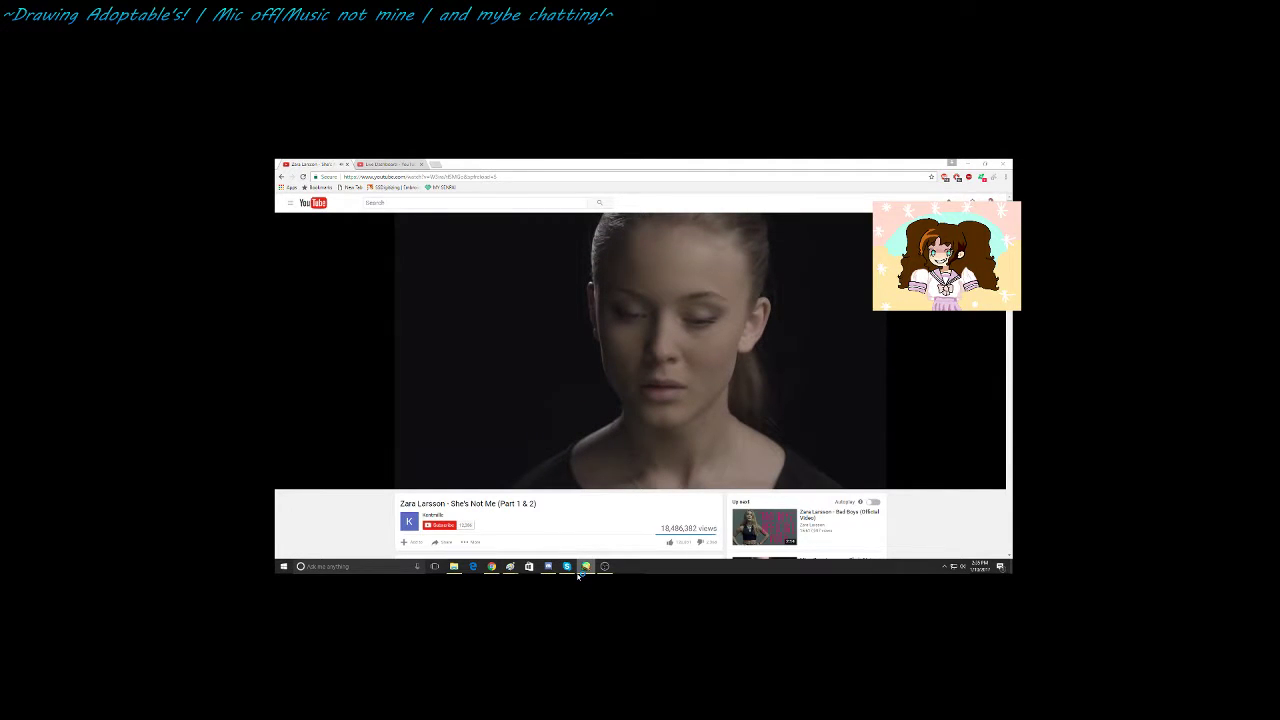
Step: Switch to the pony drawing in Paint and shape the purple curve at the lower tip of the mane strand
mouse_move(510, 566)
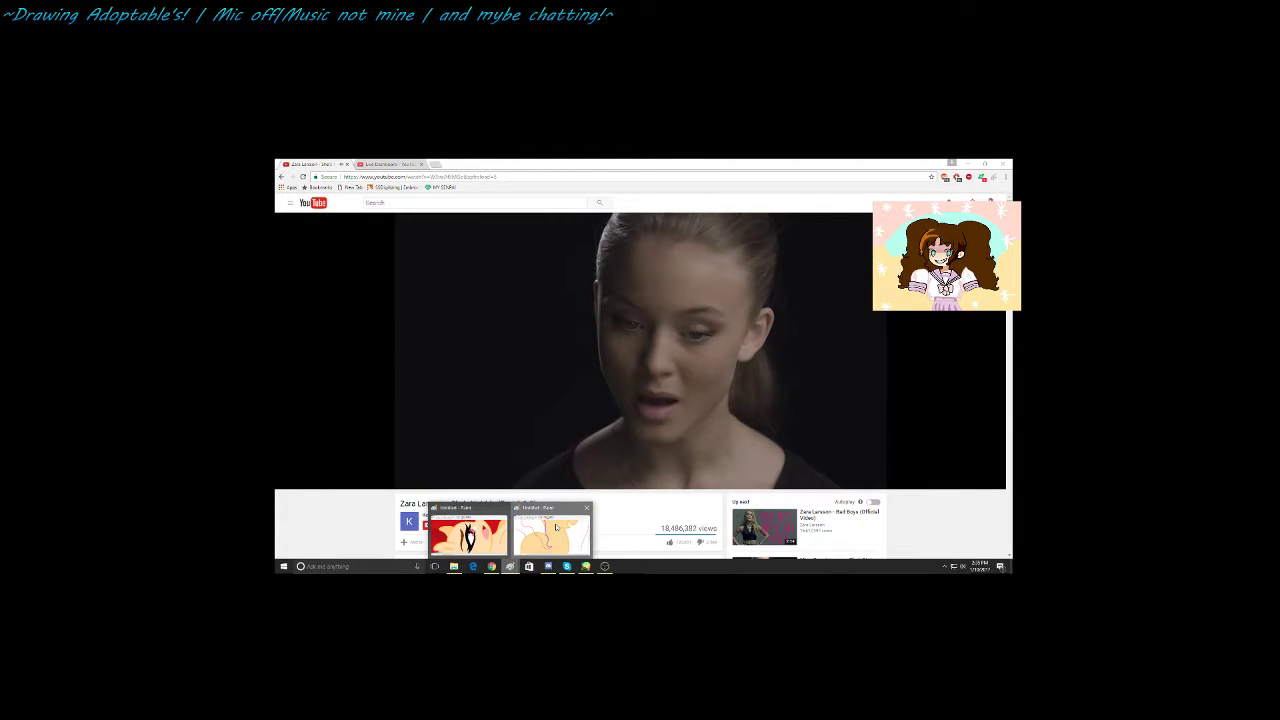
click(555, 527)
mouse_move(645, 472)
mouse_down()
mouse_move(555, 467)
mouse_move(590, 499)
mouse_up()
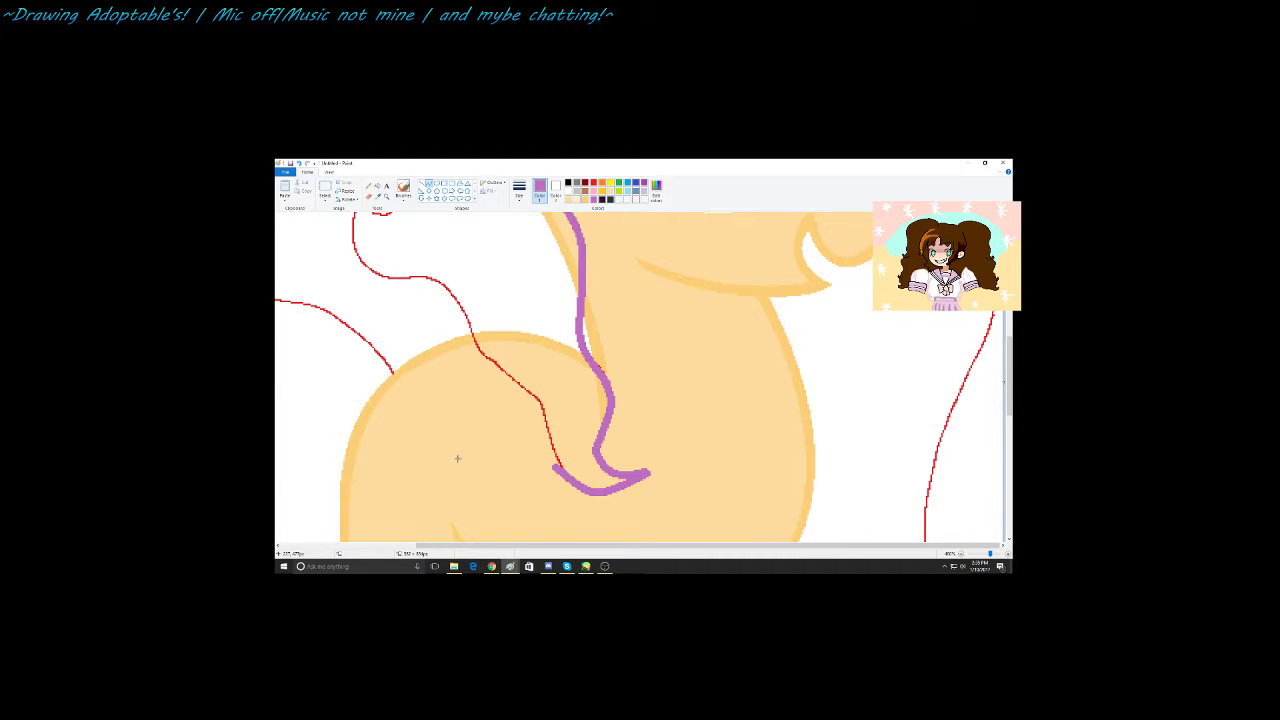
Step: Add the purple text "Ugh Im starting to shake ;~;" in the blank area beside the pony's ear
scroll(457, 459, up, 5)
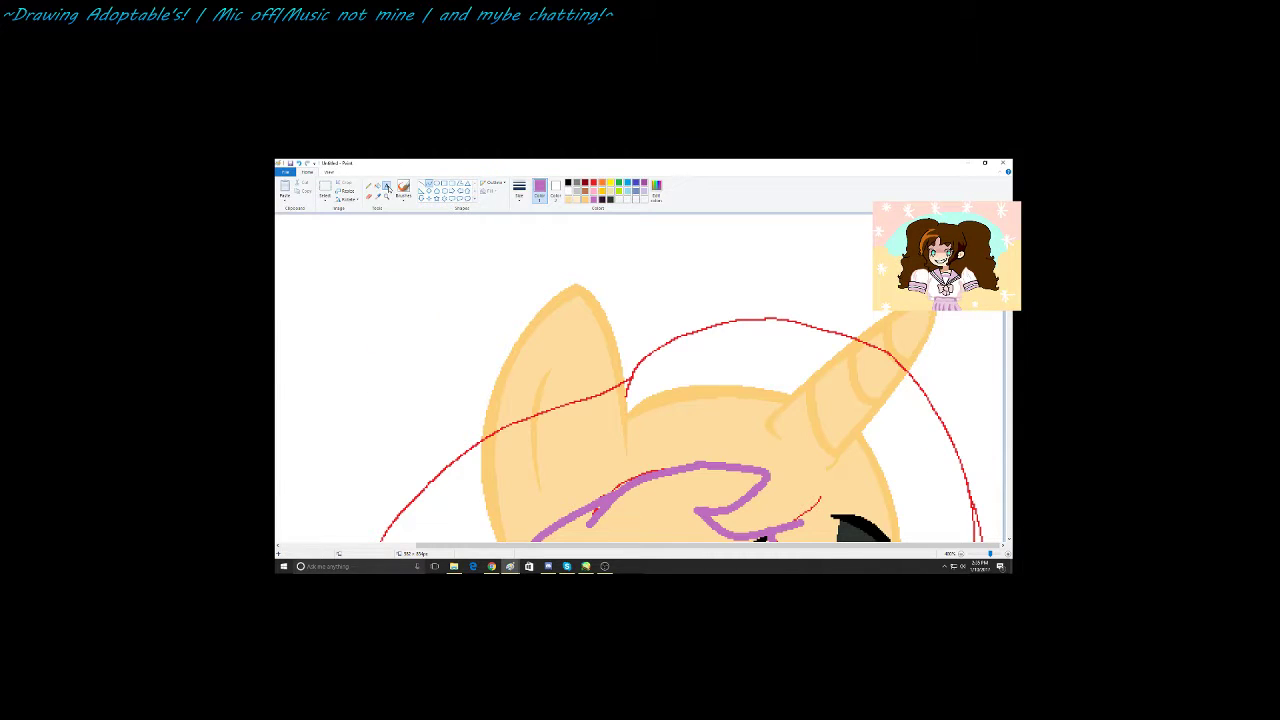
click(387, 187)
click(375, 310)
text(Ugh)
key(Return)
text(Im )
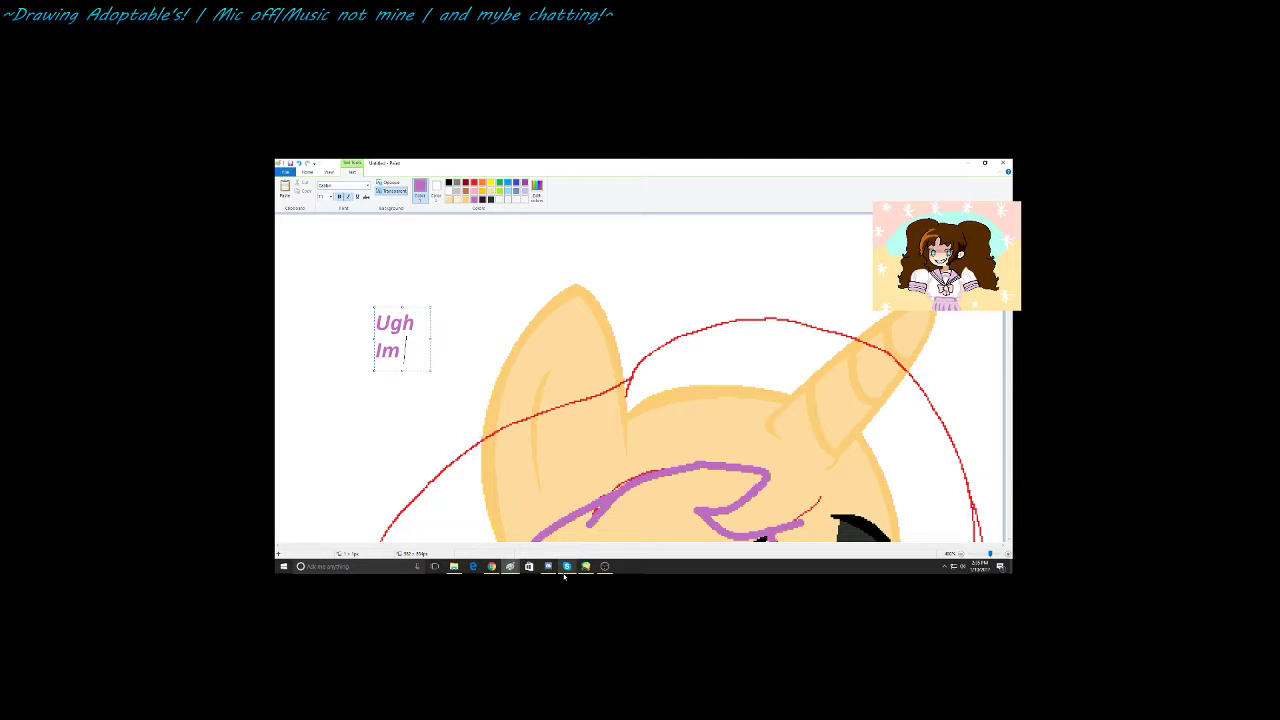
text(starting to shake ;~;)
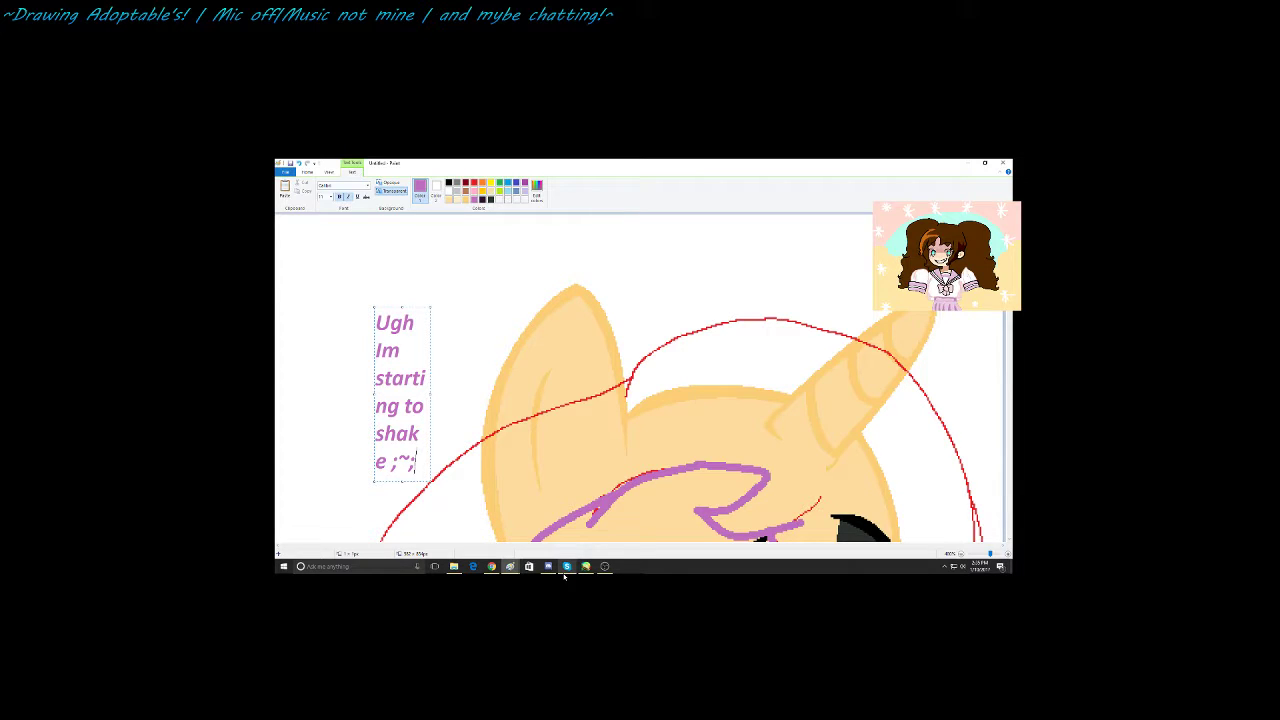
Step: Widen the text box so the message fits on one line and place it above and beside the ear
drag(431, 394, 653, 397)
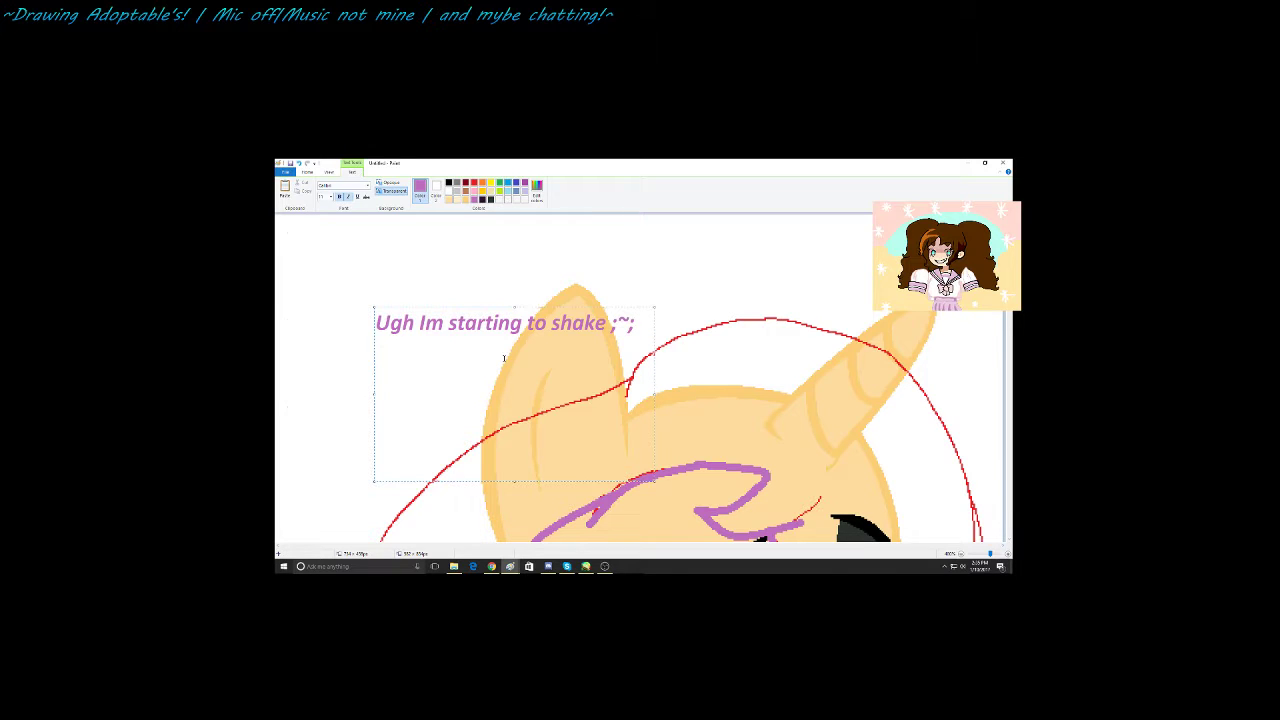
drag(452, 309, 366, 233)
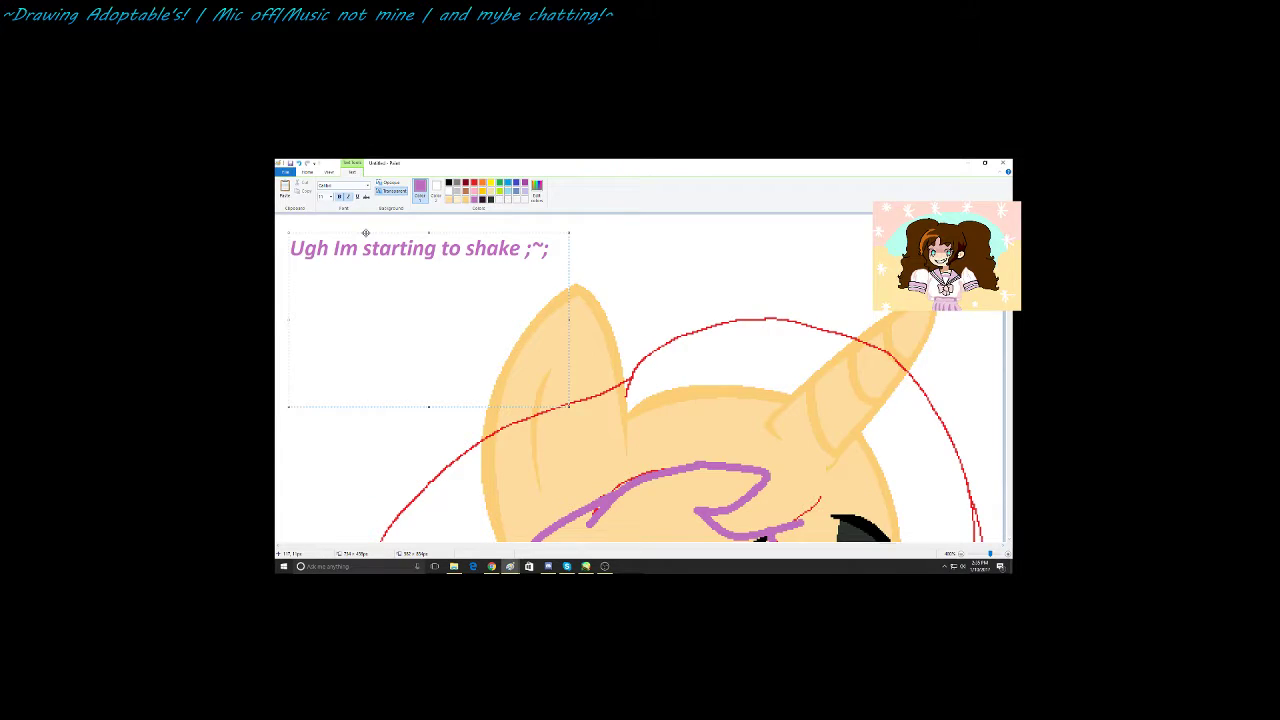
click(603, 423)
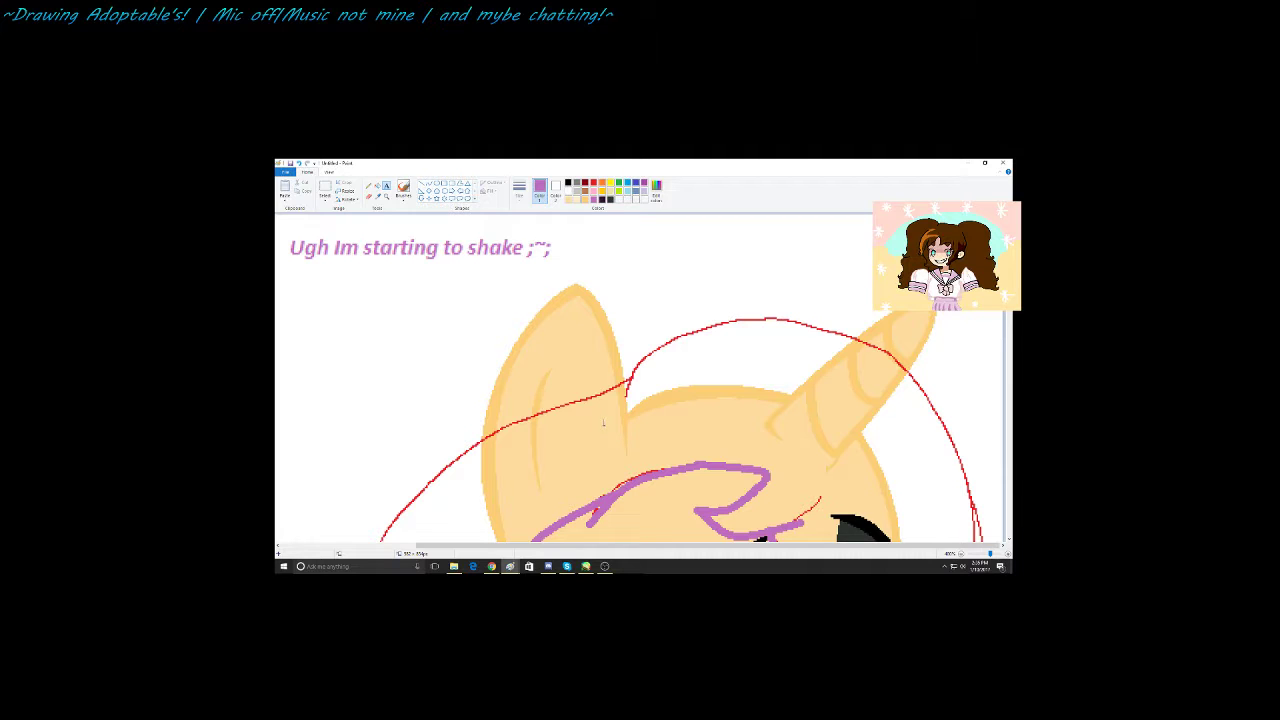
Step: Trace the red sketch line over the pony's back with a purple curve starting at the mane strand's lower tip
click(429, 185)
scroll(565, 466, down, 5)
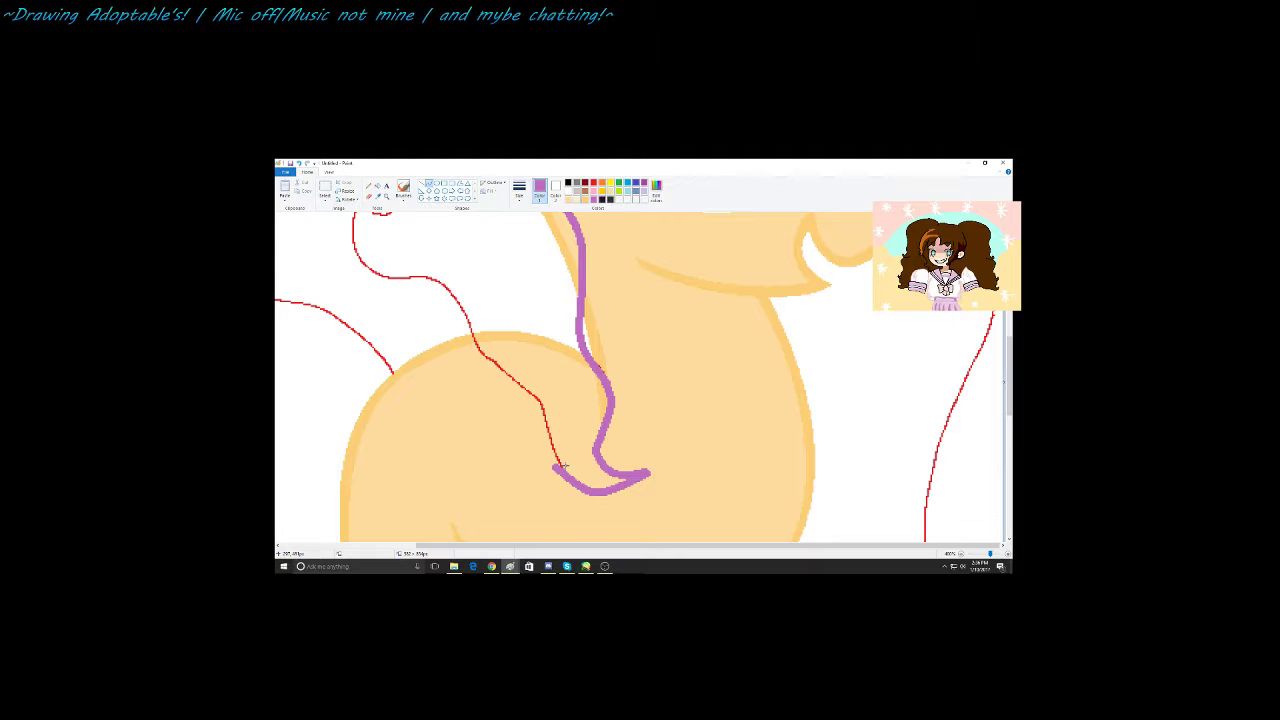
drag(468, 404, 556, 470)
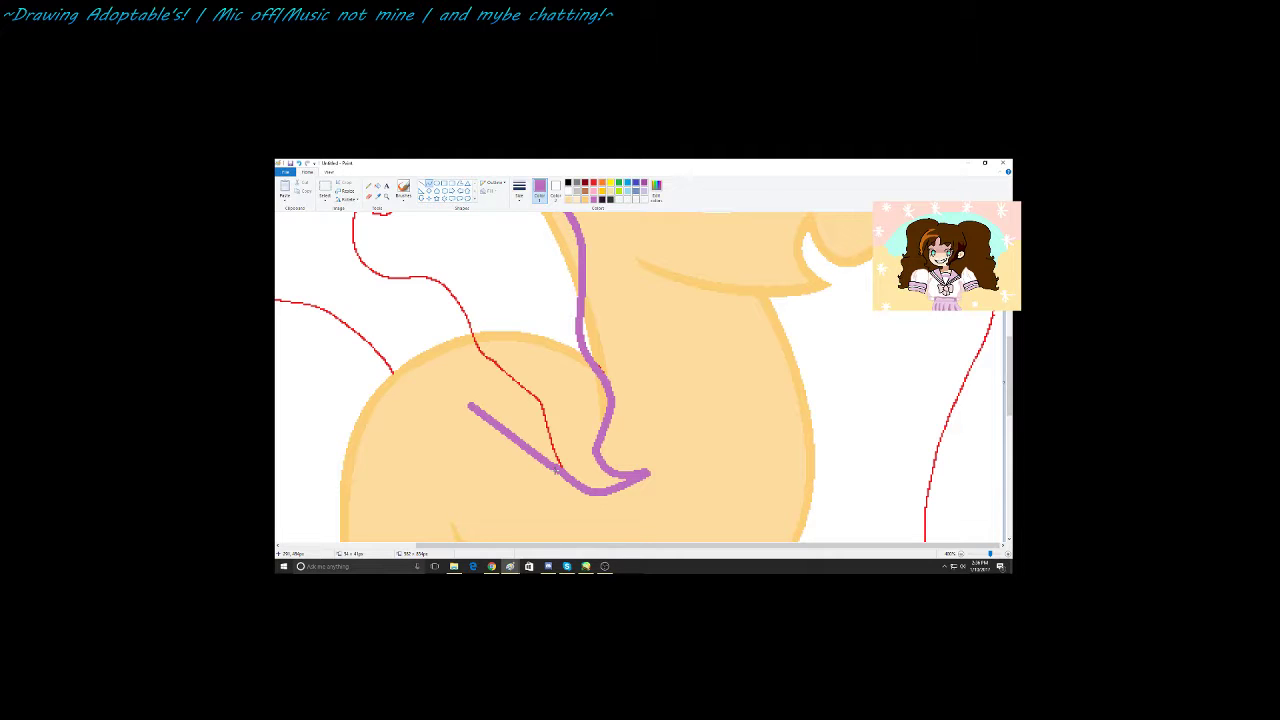
key(ctrl+z)
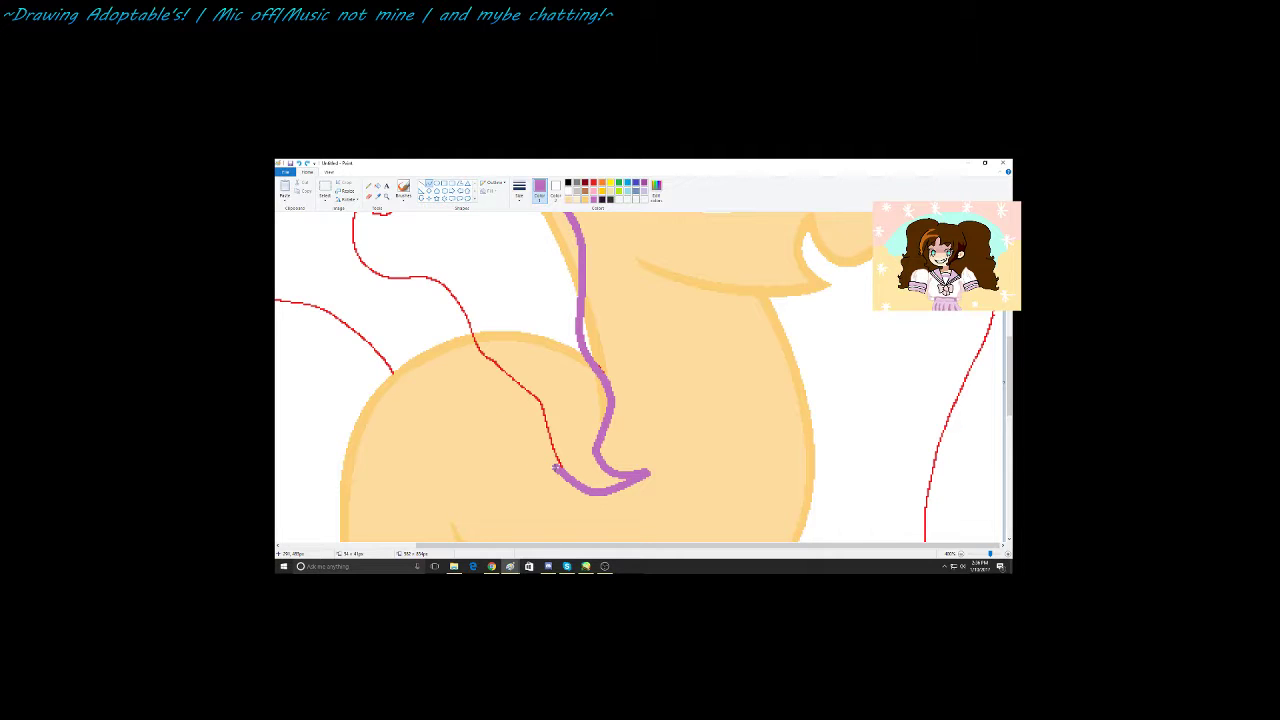
drag(556, 468, 460, 328)
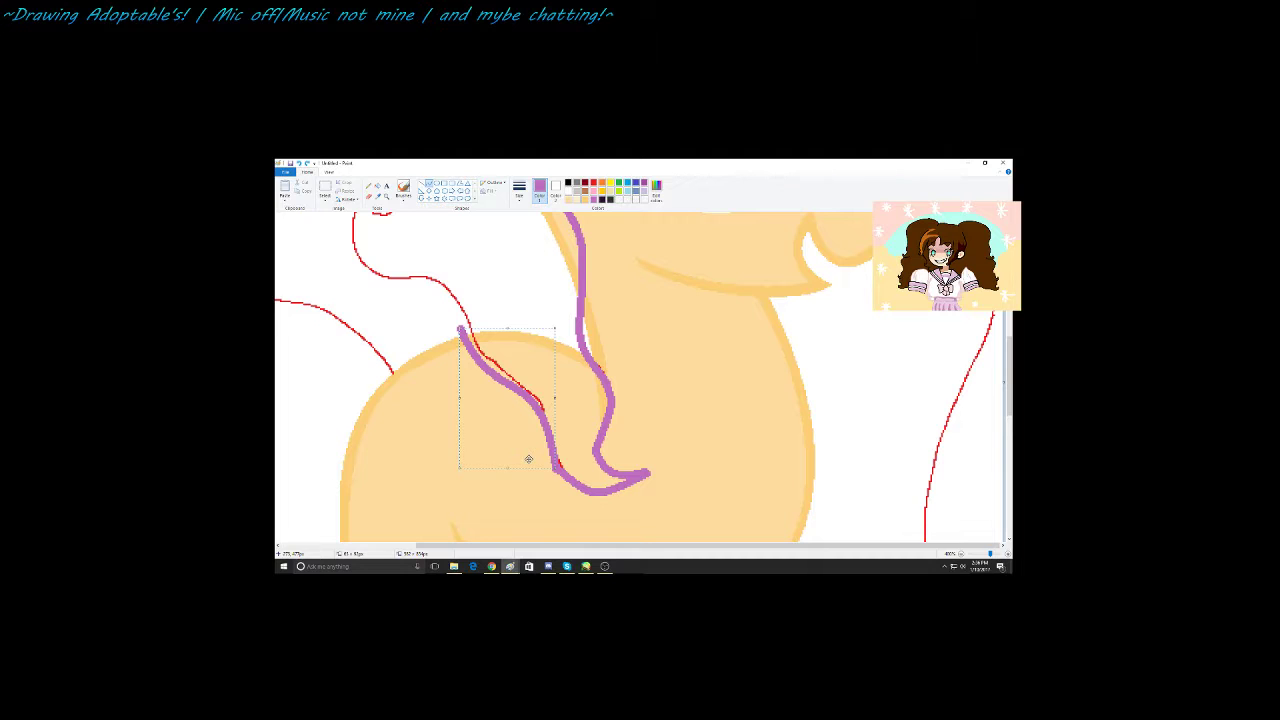
drag(528, 459, 531, 421)
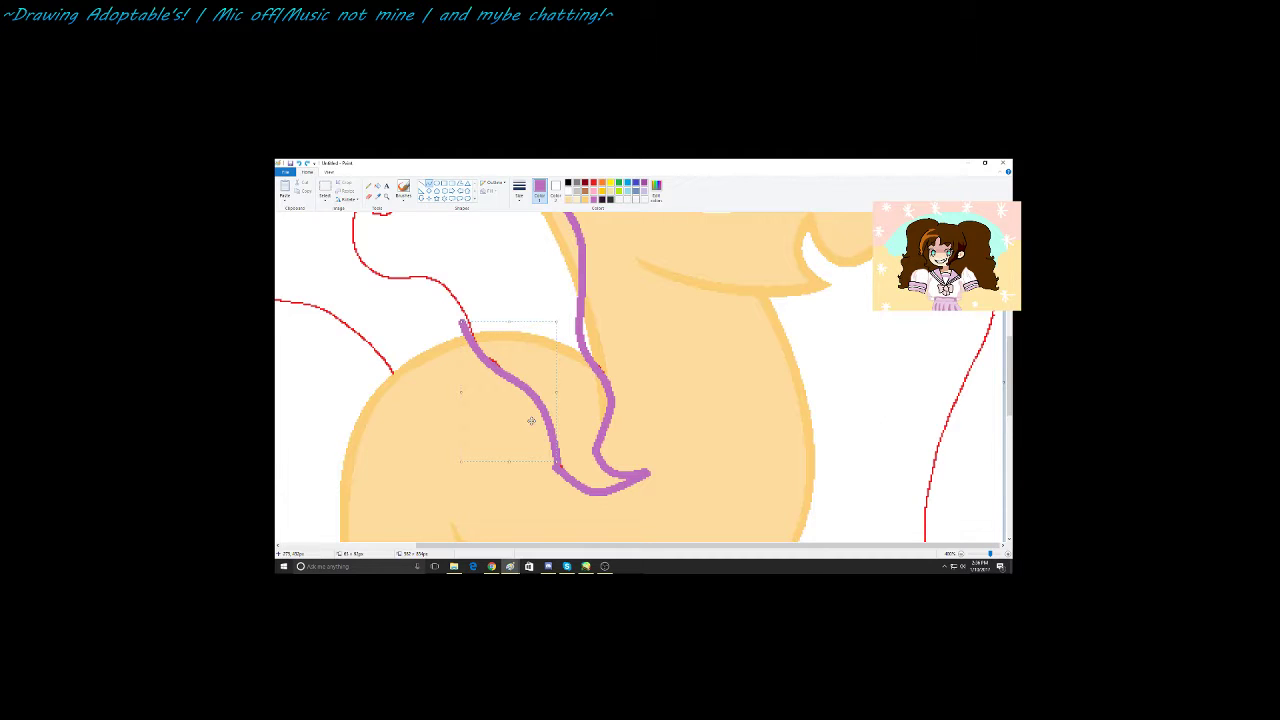
Step: Continue the purple mane outline from the pony's back up through the small curl and just above it
scroll(473, 465, up, 3)
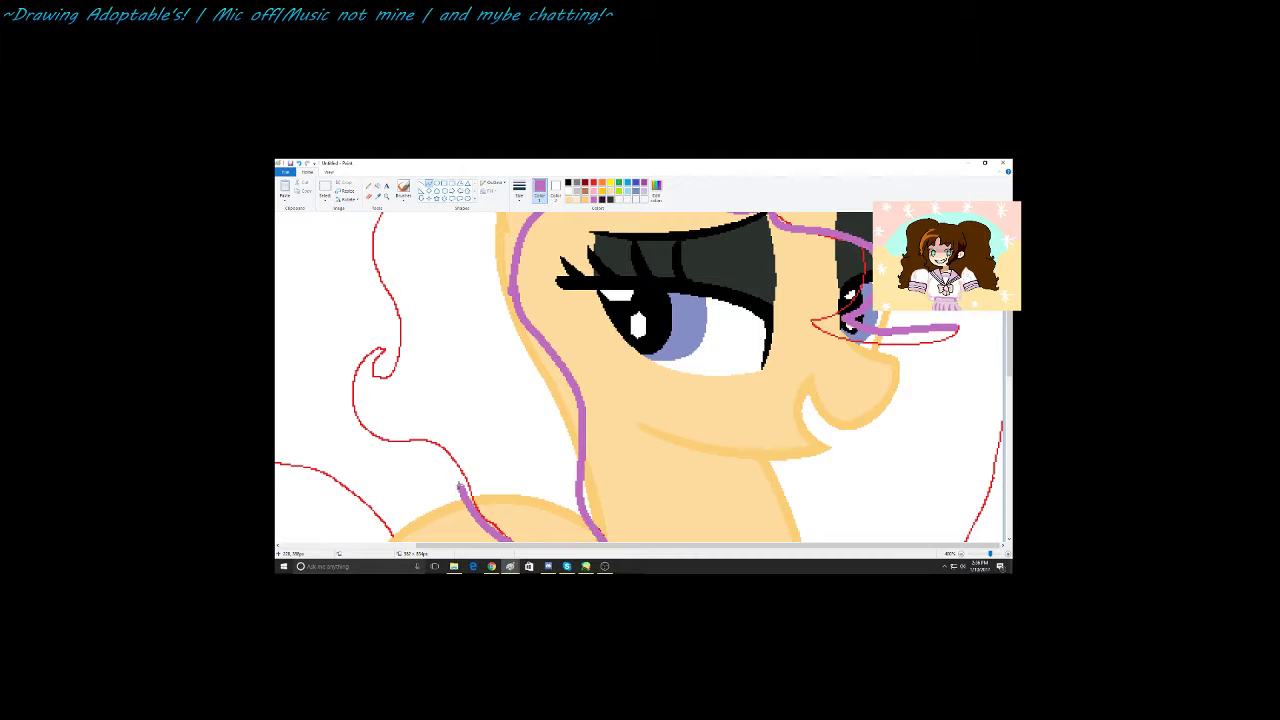
mouse_move(459, 486)
mouse_down()
mouse_move(356, 363)
mouse_move(401, 390)
mouse_up()
click(443, 419)
click(409, 465)
click(418, 361)
click(372, 358)
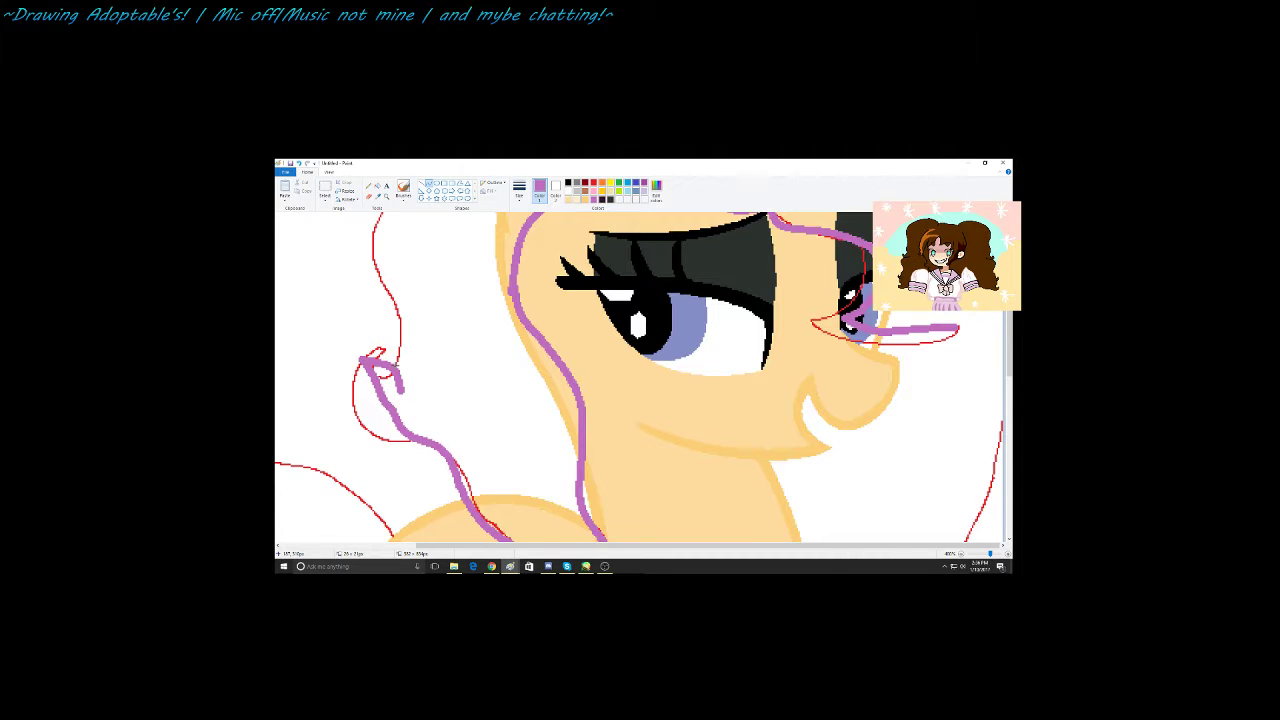
scroll(409, 492, up, 3)
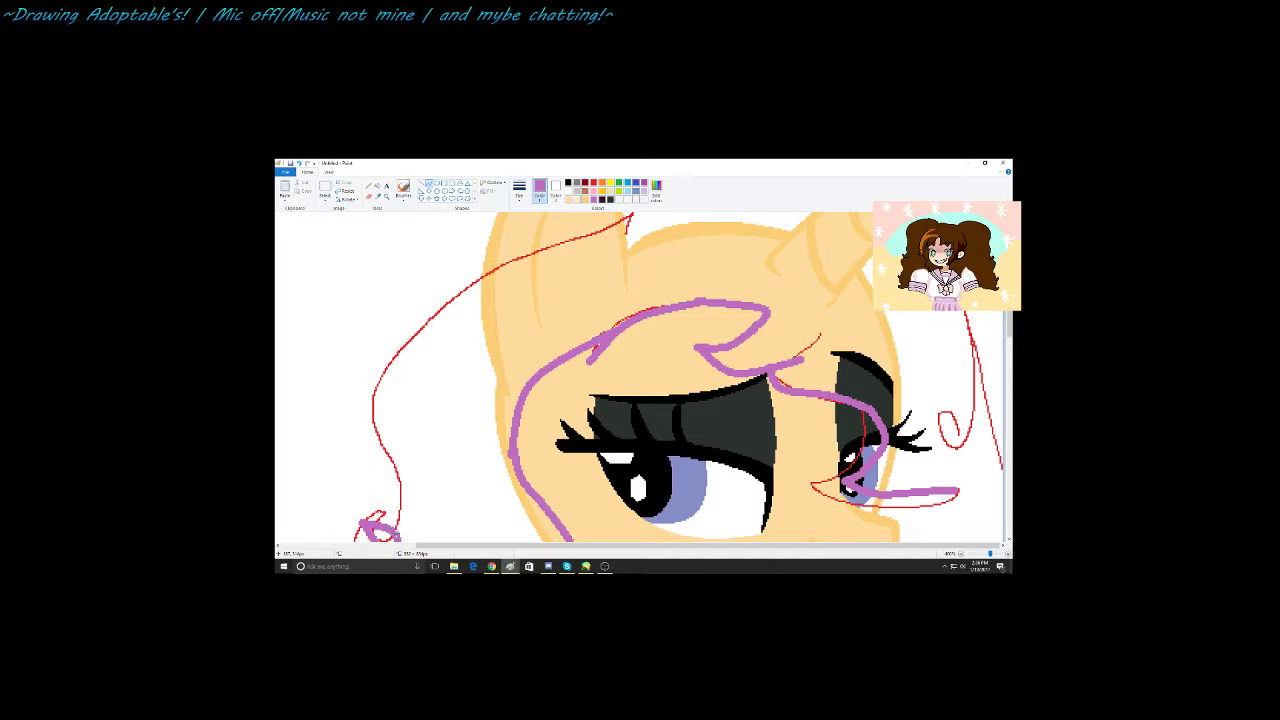
drag(392, 530, 377, 438)
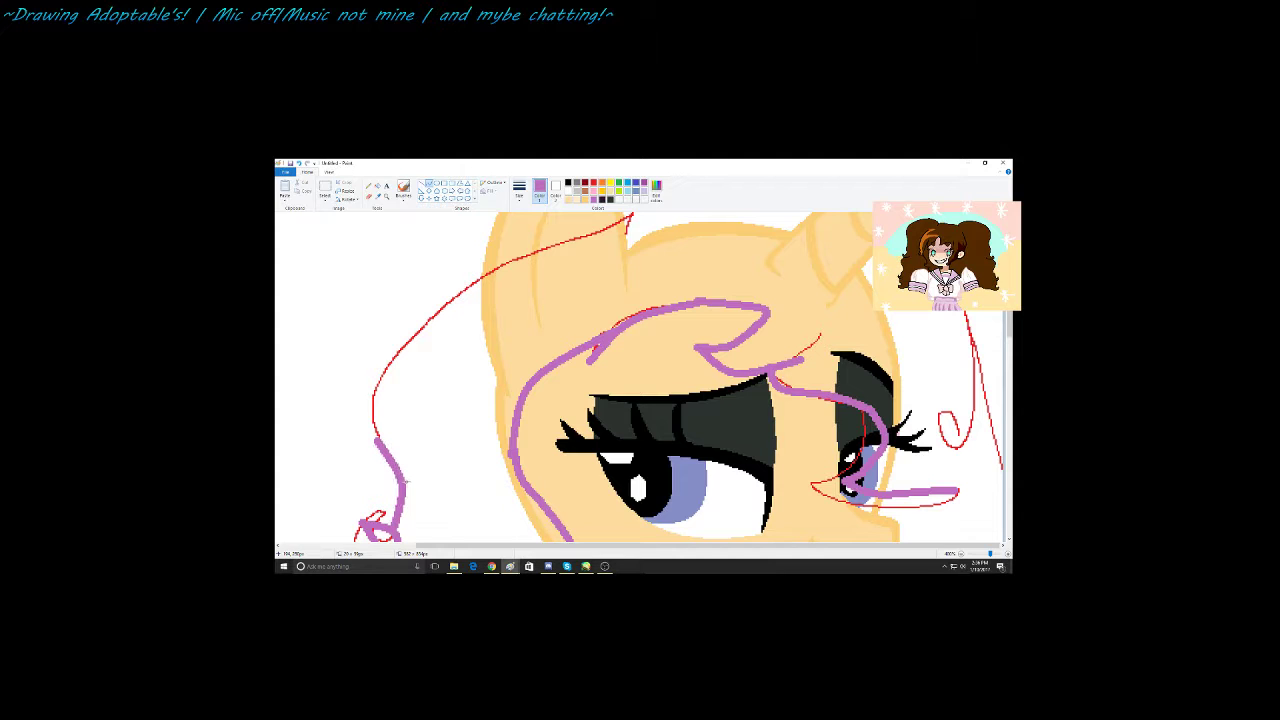
scroll(392, 478, up, 2)
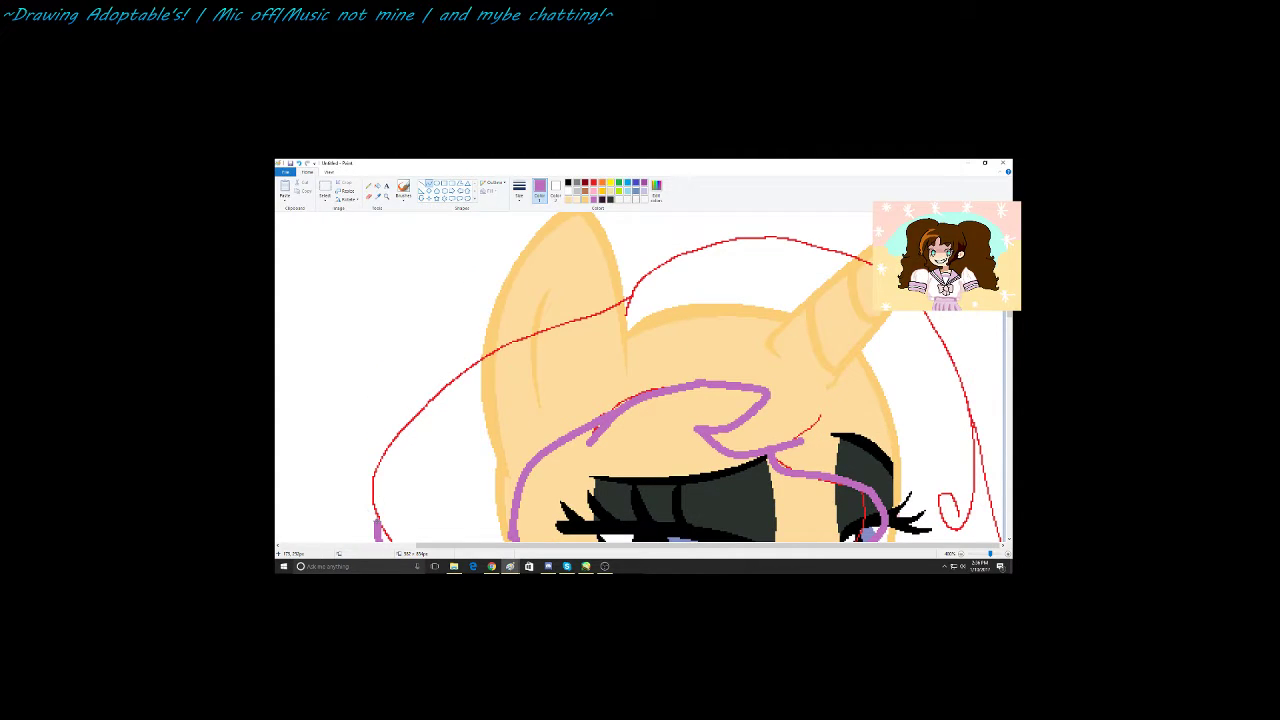
drag(377, 522, 496, 352)
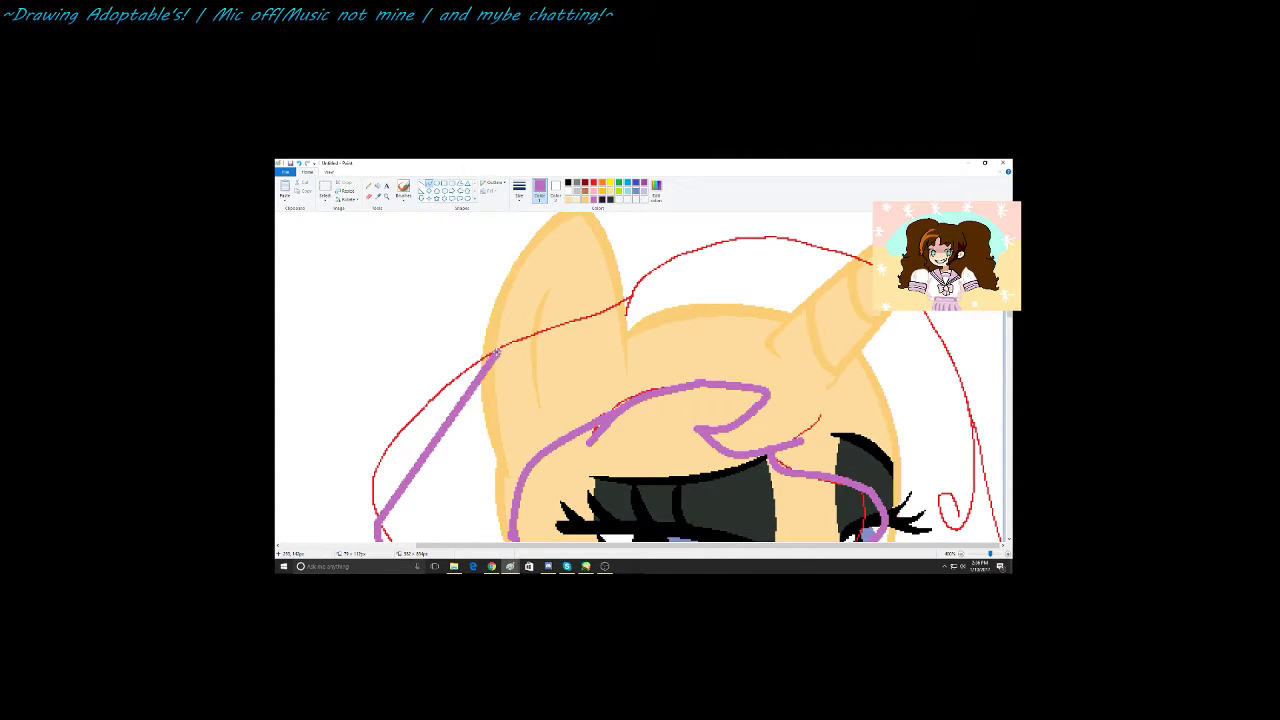
drag(461, 418, 487, 413)
click(506, 349)
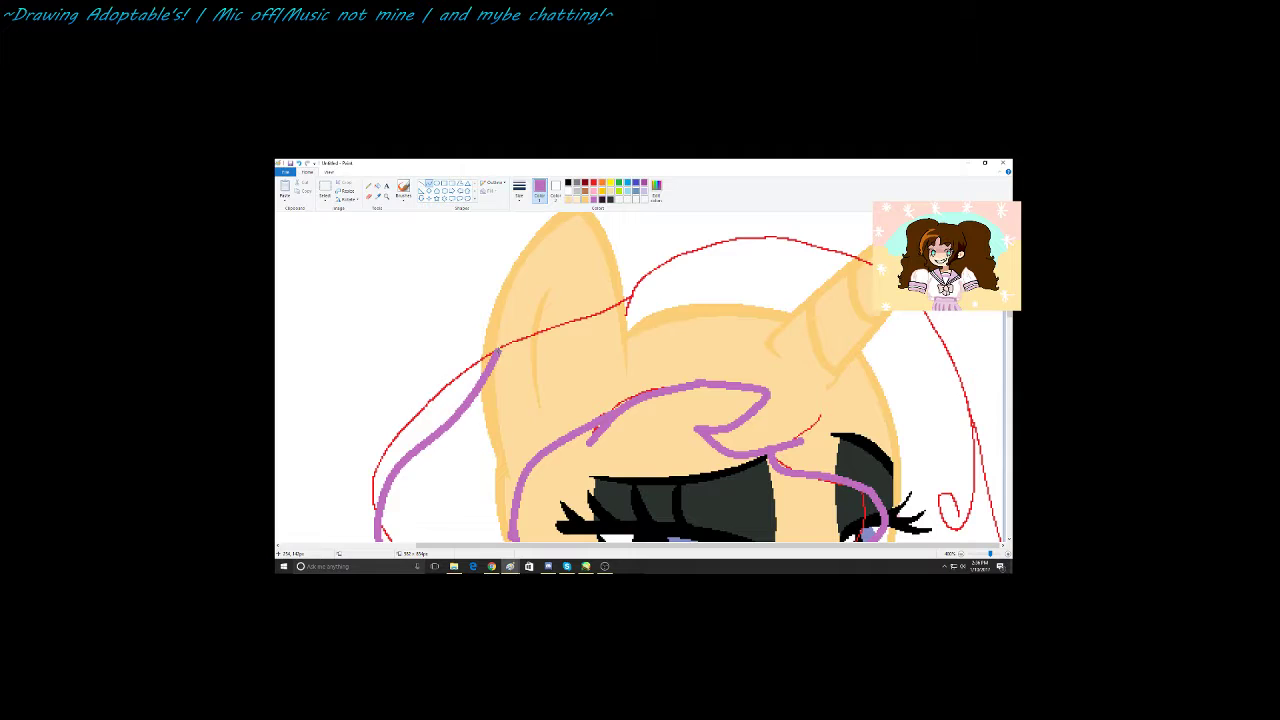
drag(496, 350, 630, 296)
drag(527, 342, 515, 335)
drag(515, 340, 629, 298)
key(ctrl+z)
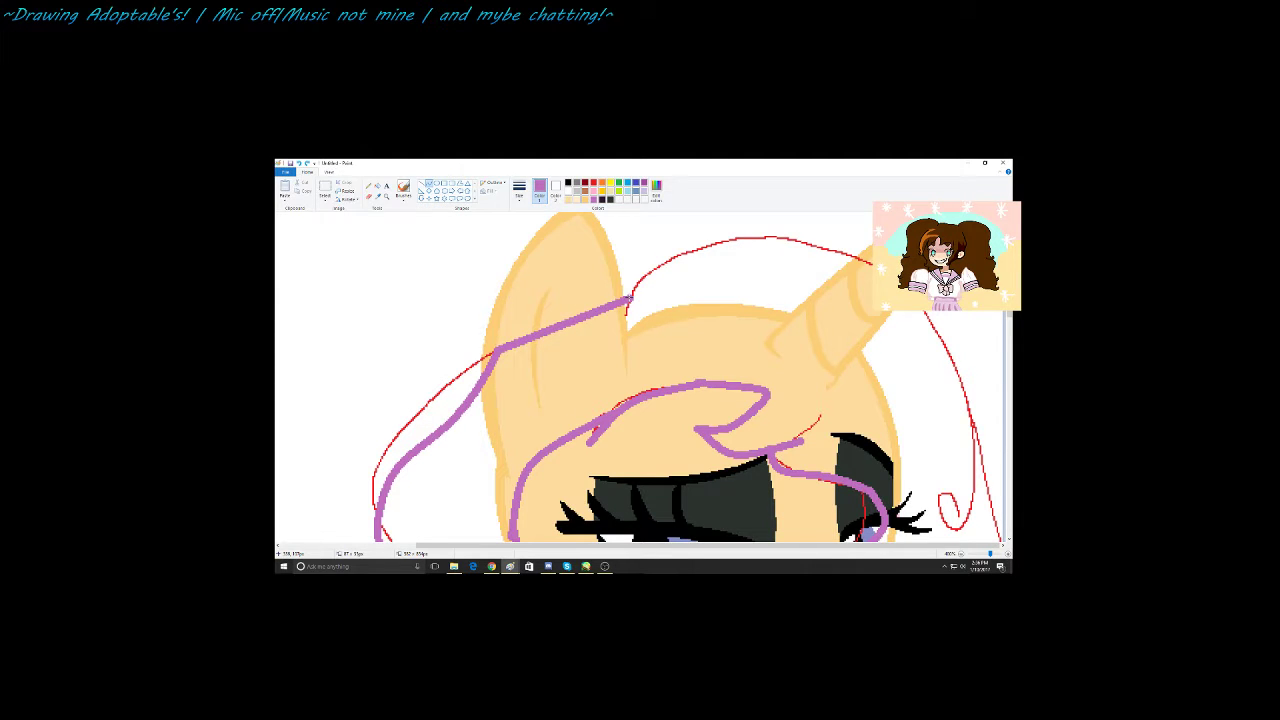
scroll(562, 402, up, 2)
mouse_move(627, 393)
mouse_down()
mouse_move(668, 344)
mouse_move(714, 325)
mouse_up()
click(641, 352)
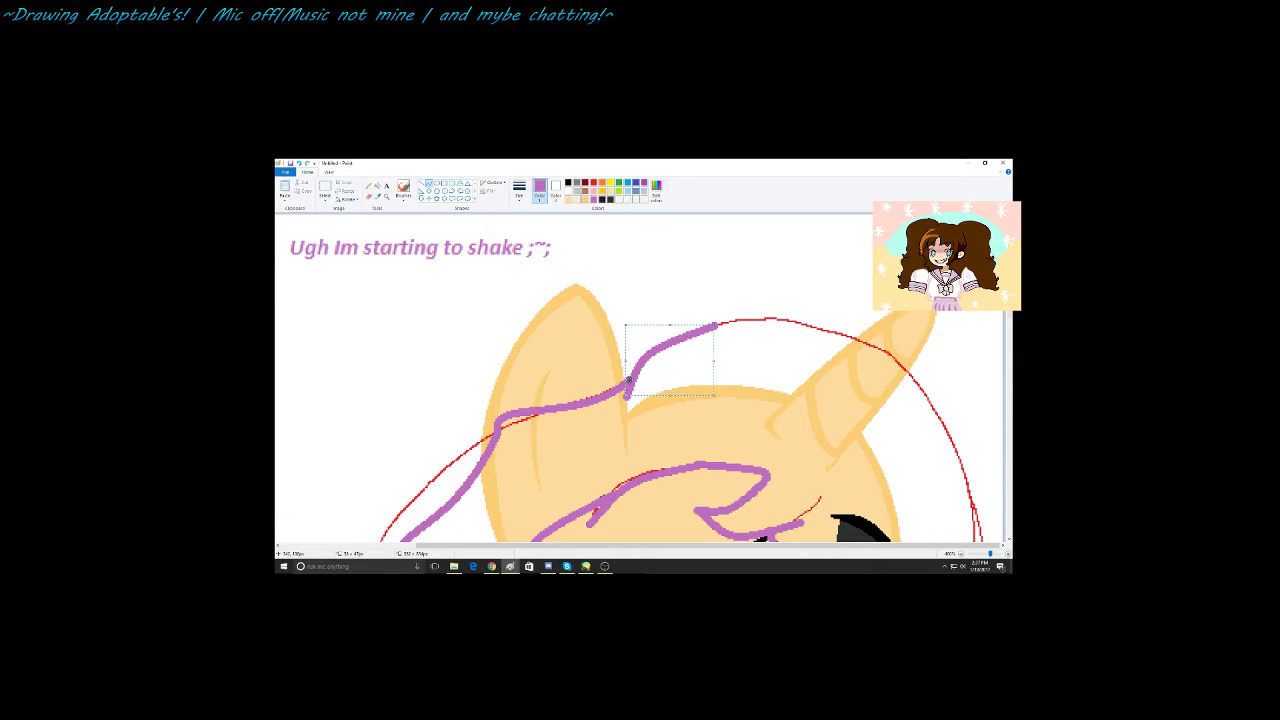
key(ctrl+z)
scroll(496, 437, down, 2)
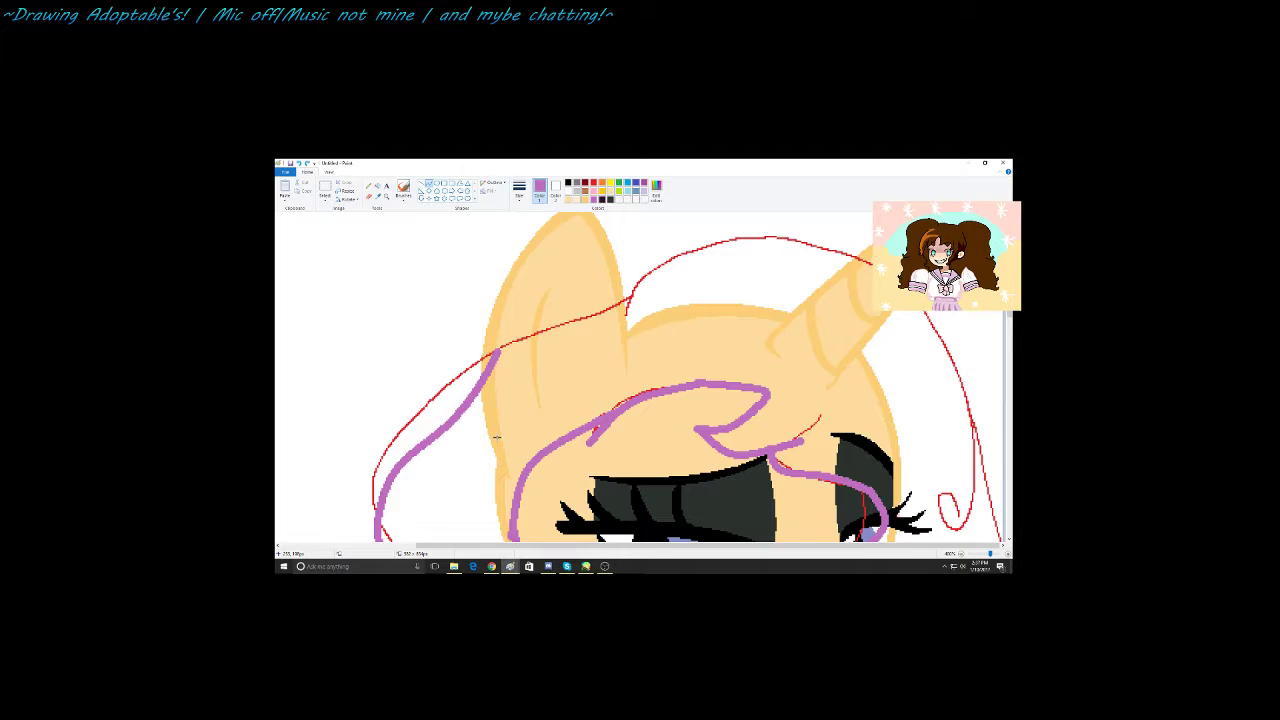
scroll(496, 437, down, 2)
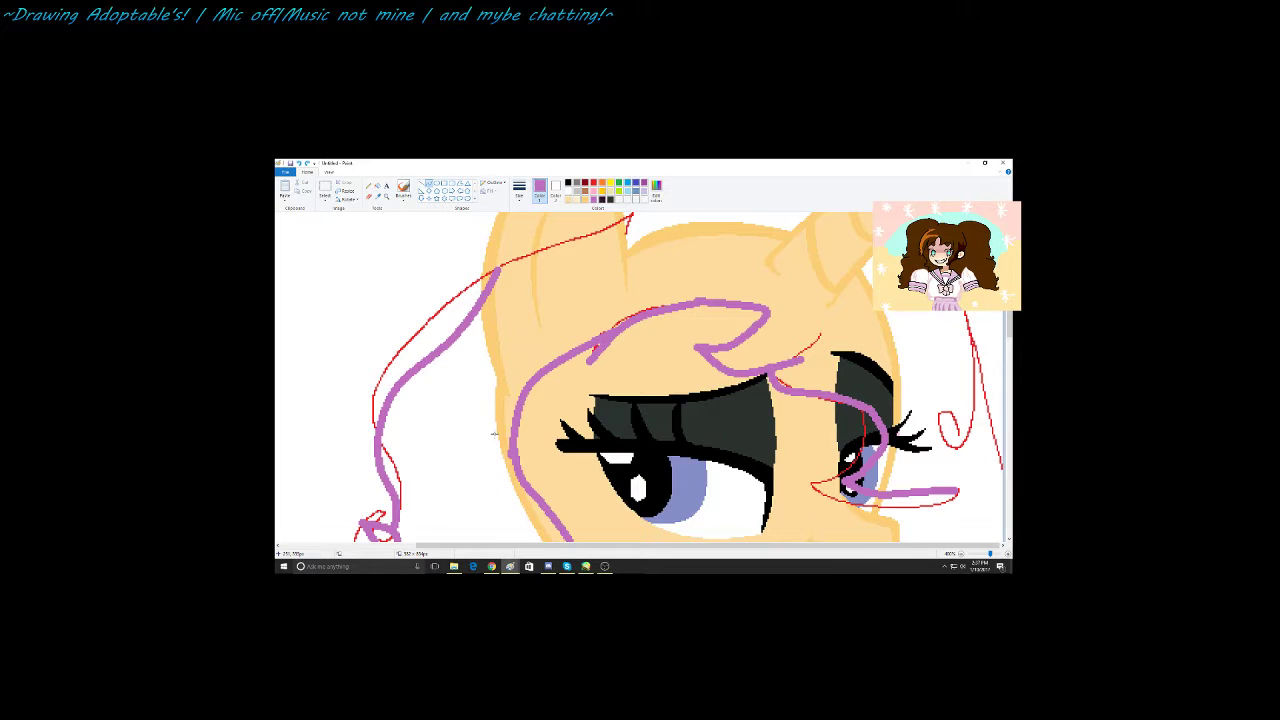
key(ctrl+z)
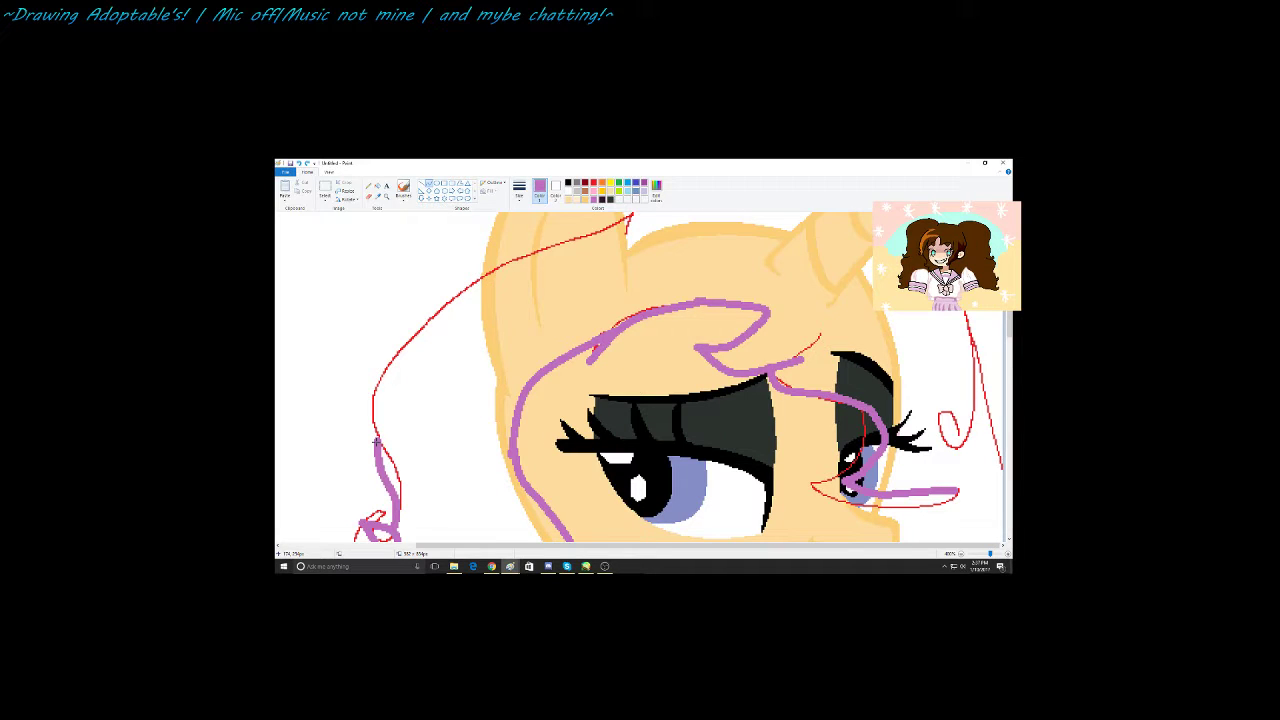
Step: Trace the back of the mane with wavy purple curves from above the curl up and across the ear
drag(376, 440, 455, 295)
drag(381, 363, 371, 350)
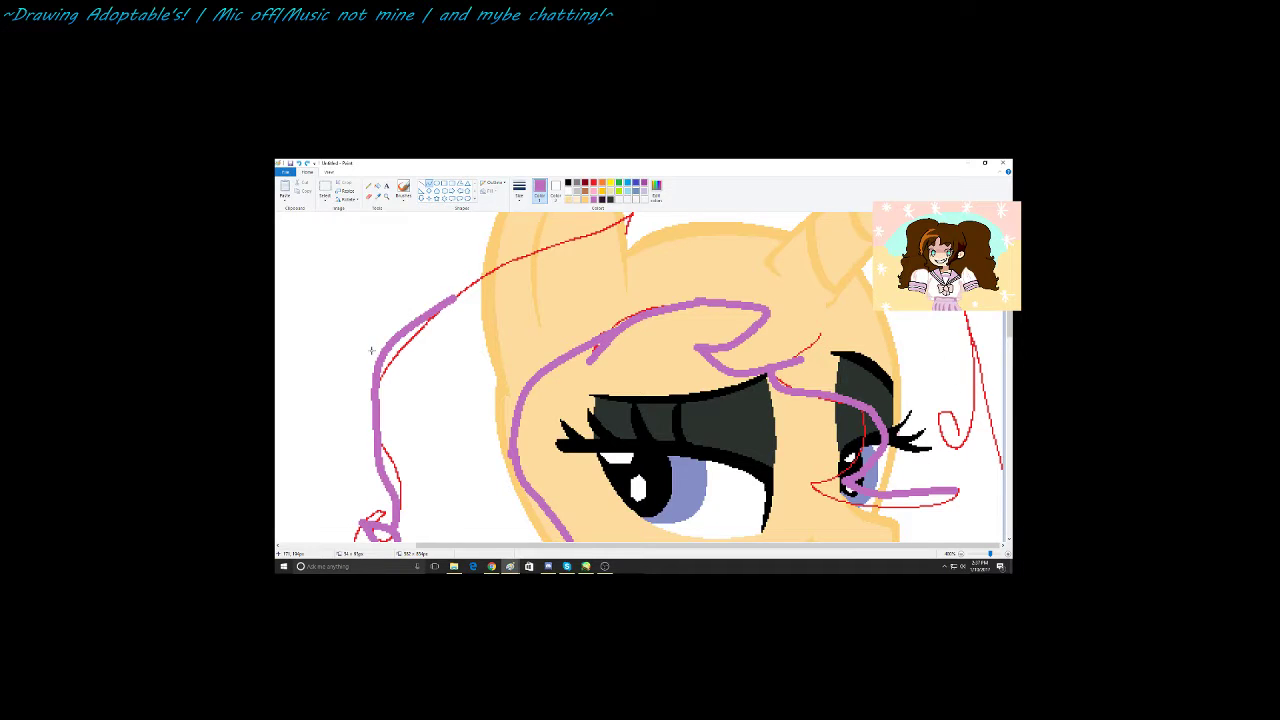
scroll(448, 385, up, 2)
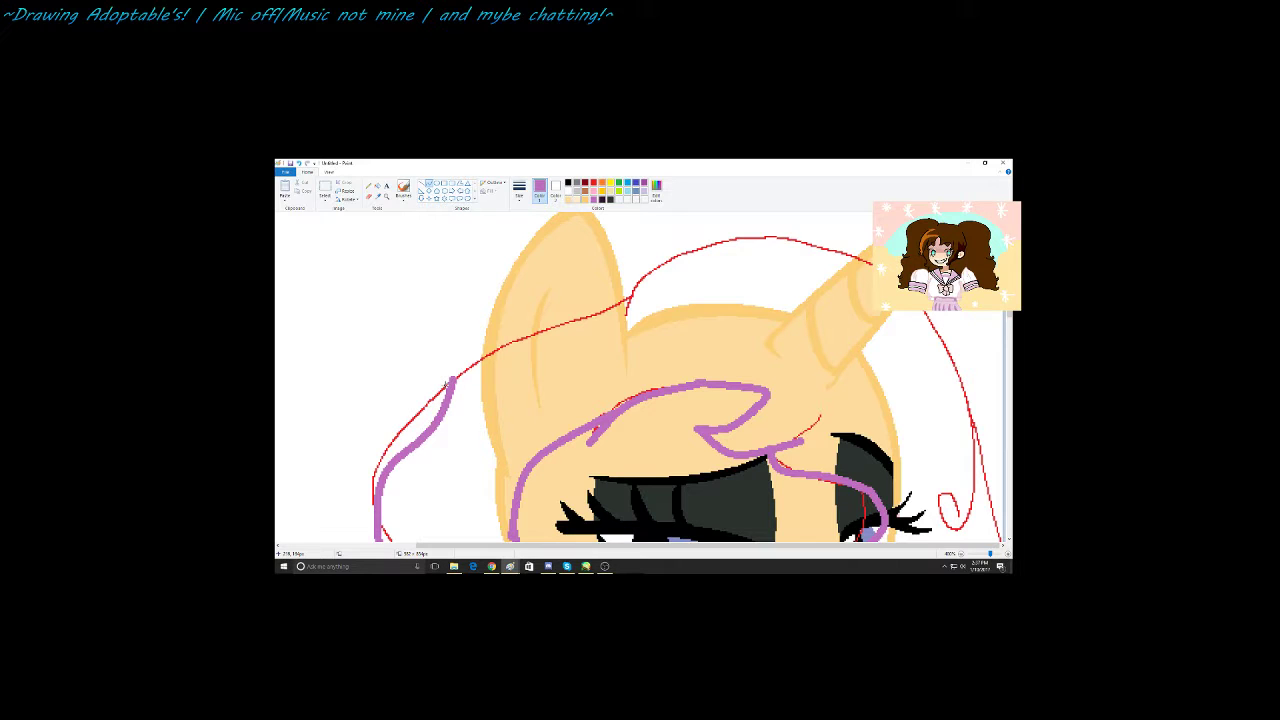
drag(452, 380, 523, 321)
mouse_move(462, 358)
mouse_down()
mouse_move(533, 316)
mouse_move(656, 277)
mouse_move(628, 312)
mouse_up()
click(569, 303)
Step: Trace the top of the red mane line with purple curves from the ear up over the head and across the horn
scroll(569, 303, up, 1)
mouse_move(628, 393)
mouse_down()
mouse_move(649, 349)
mouse_move(732, 321)
mouse_up()
drag(660, 350, 643, 354)
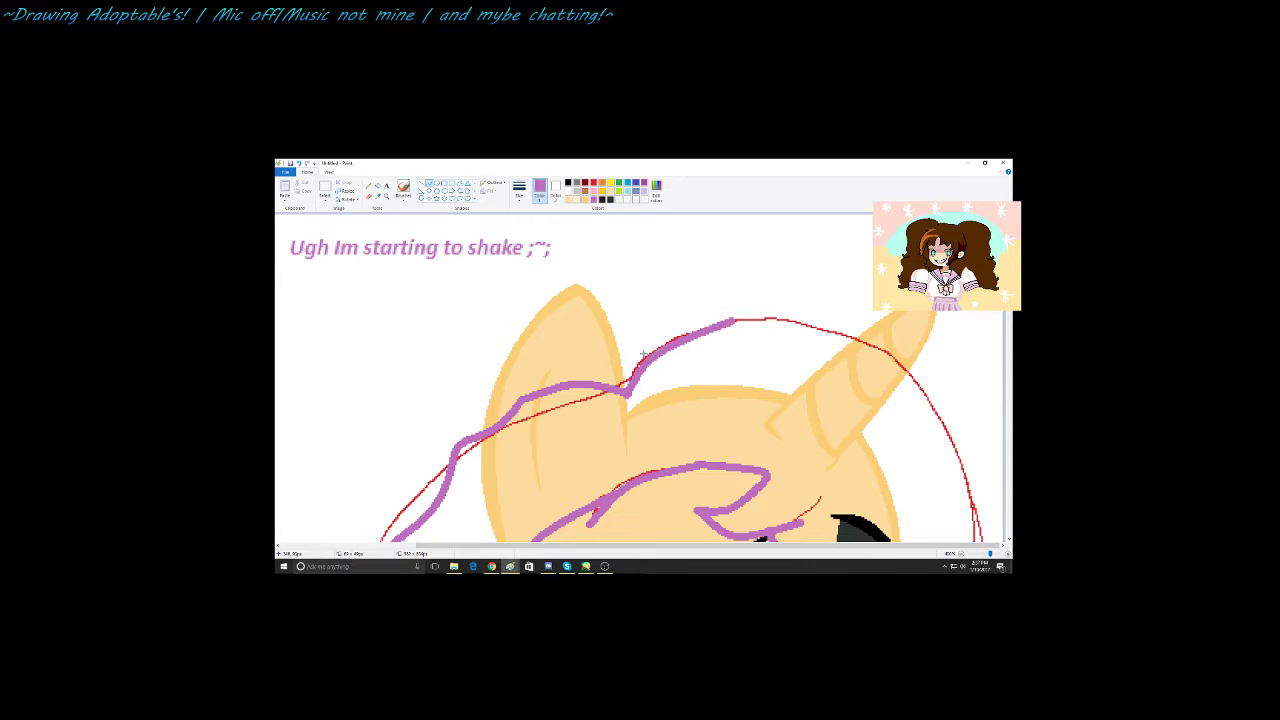
click(643, 354)
drag(735, 320, 956, 436)
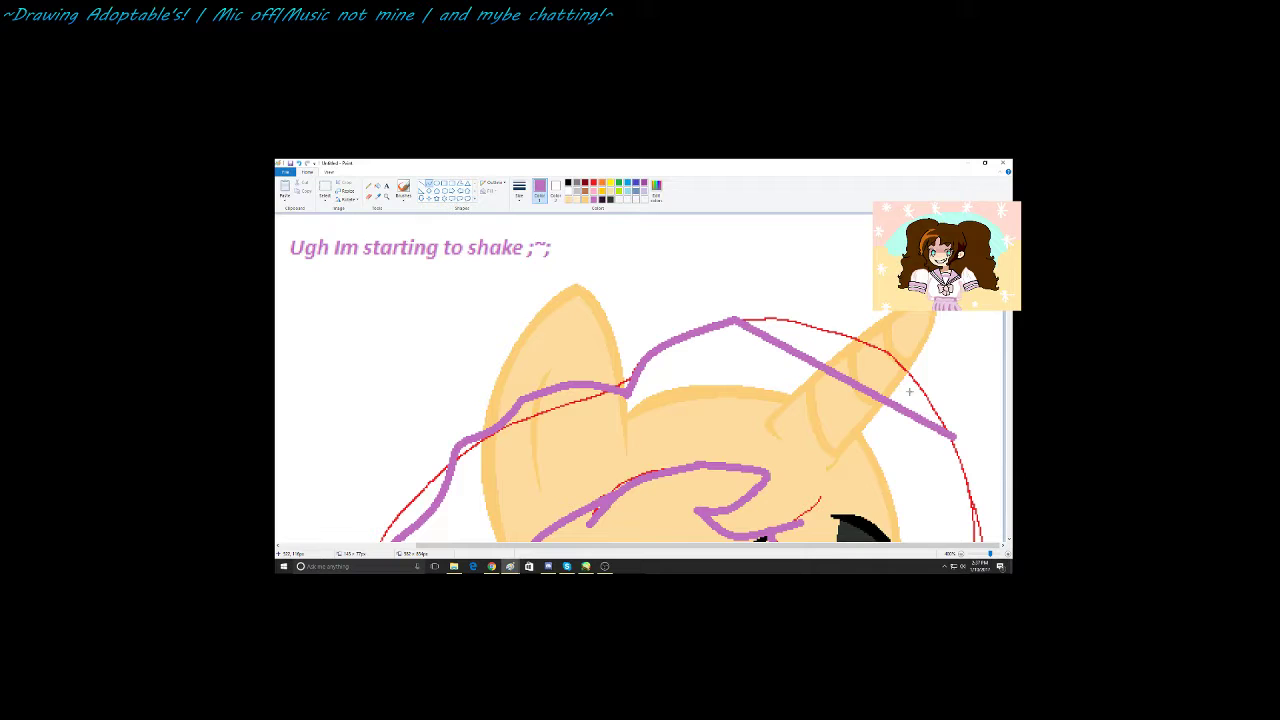
drag(909, 391, 885, 343)
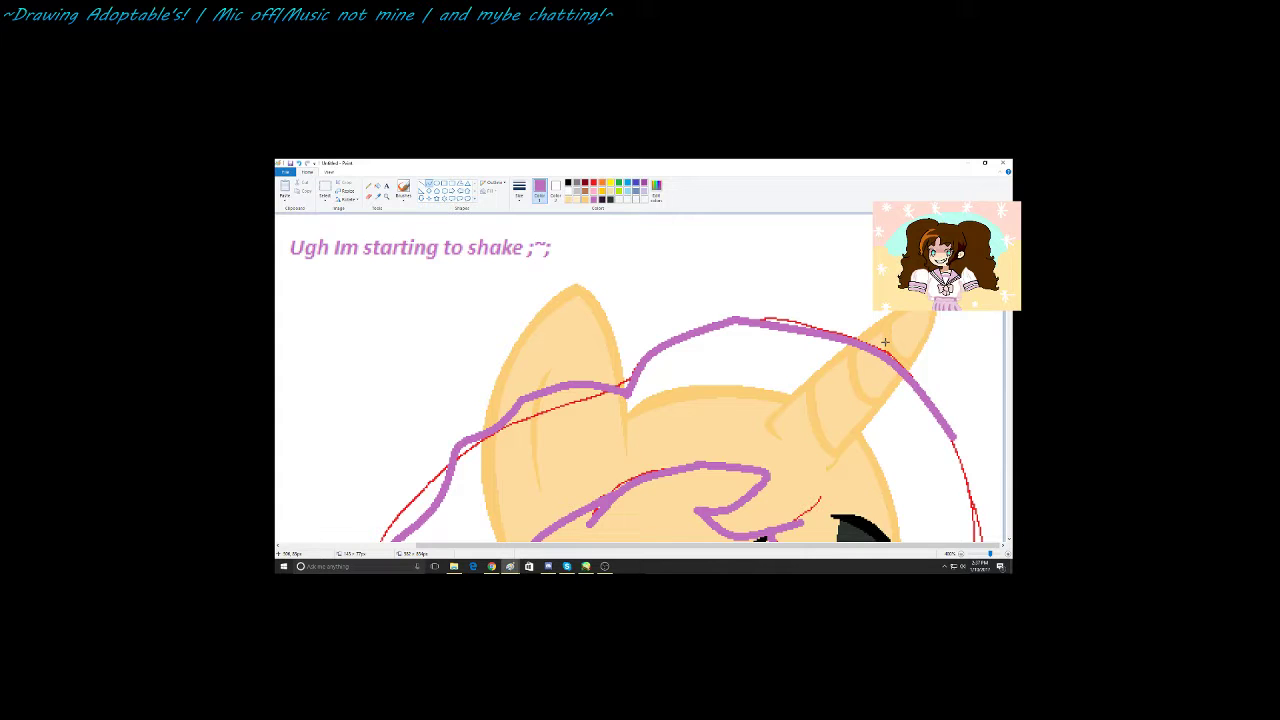
Step: Switch to Chrome, close the live dashboard and reopen it in a new tab through the YouTube home page
key(alt+Tab)
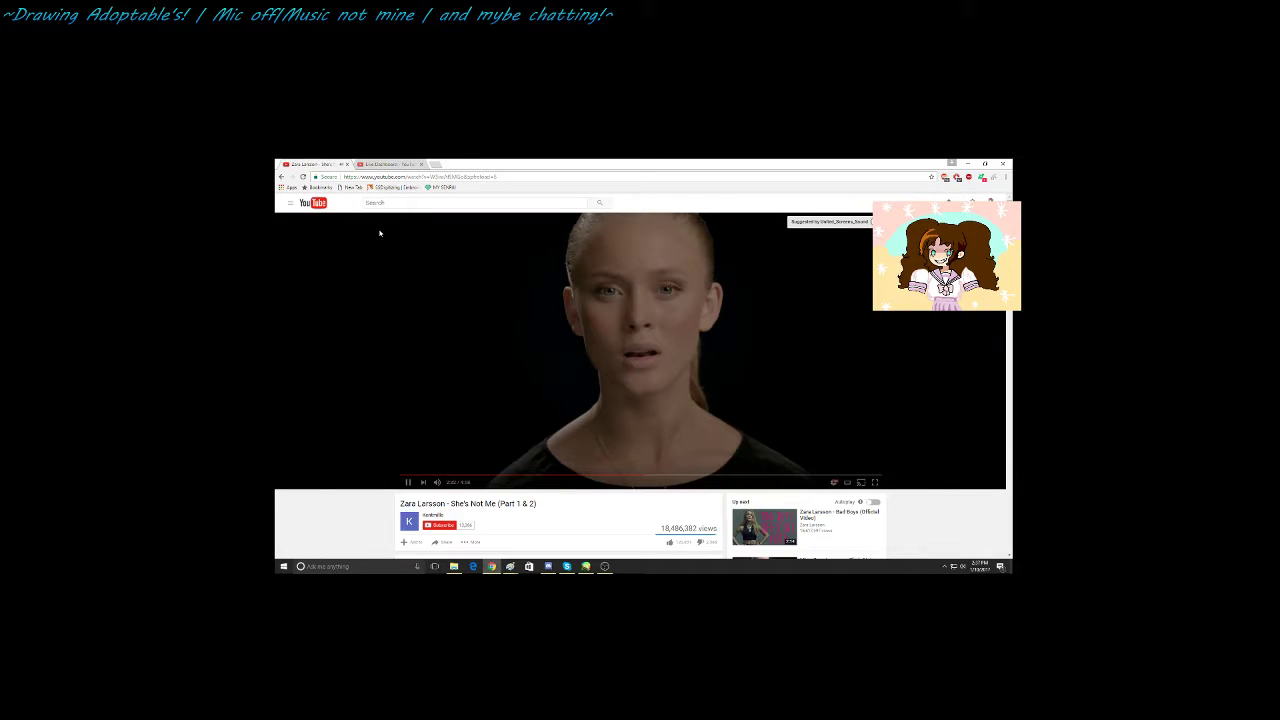
middle_click(370, 165)
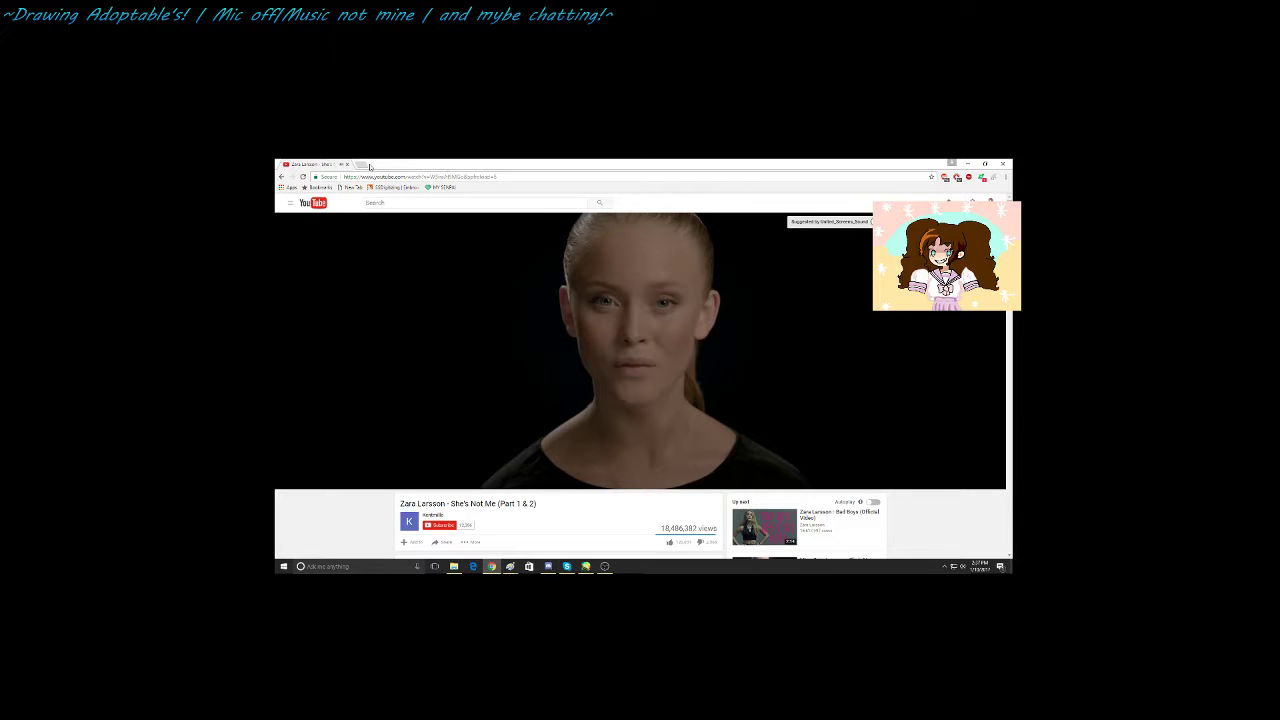
click(369, 165)
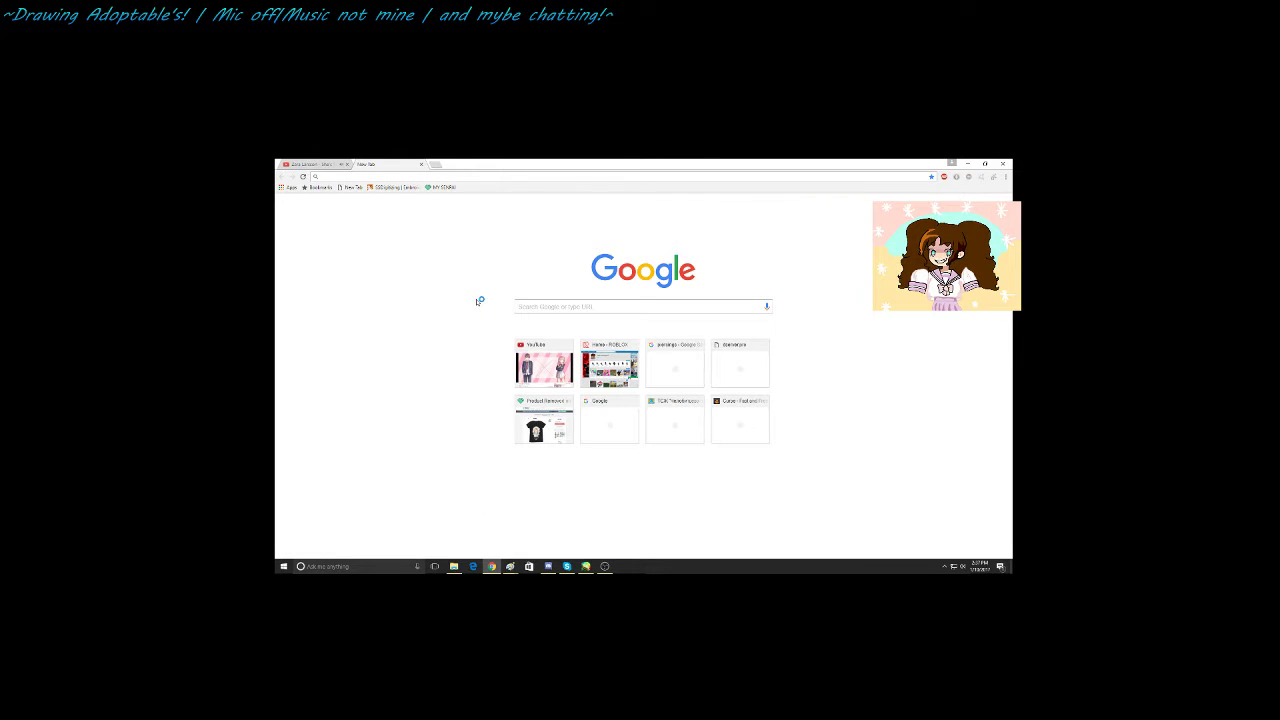
click(544, 365)
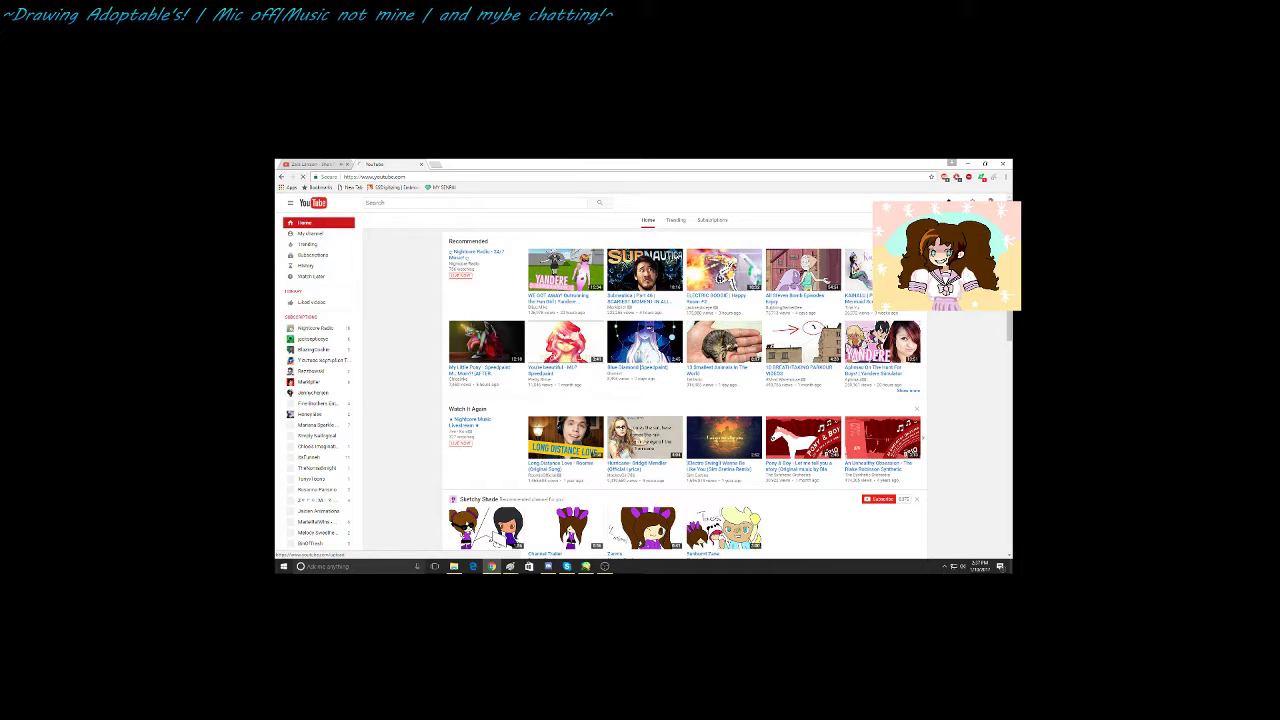
click(948, 201)
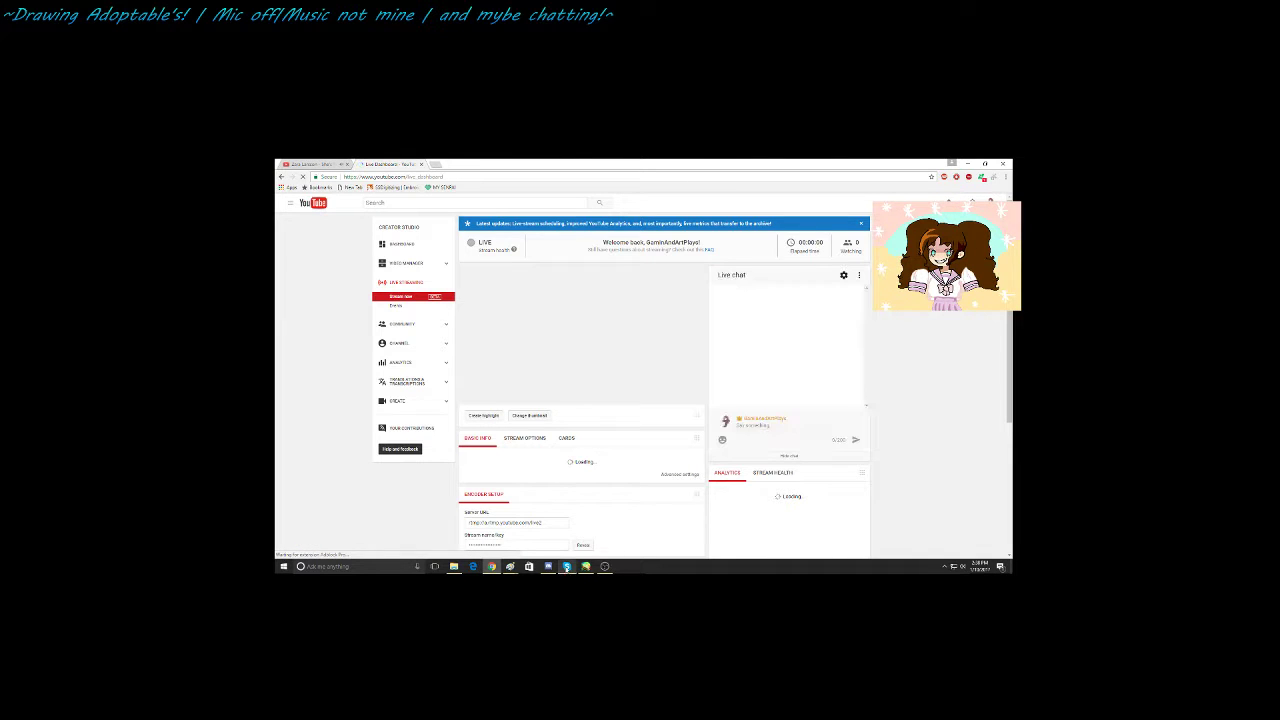
Step: Check the stream preview and settings on the YouTube live dashboard, and return to the pony drawing in Paint
mouse_move(566, 567)
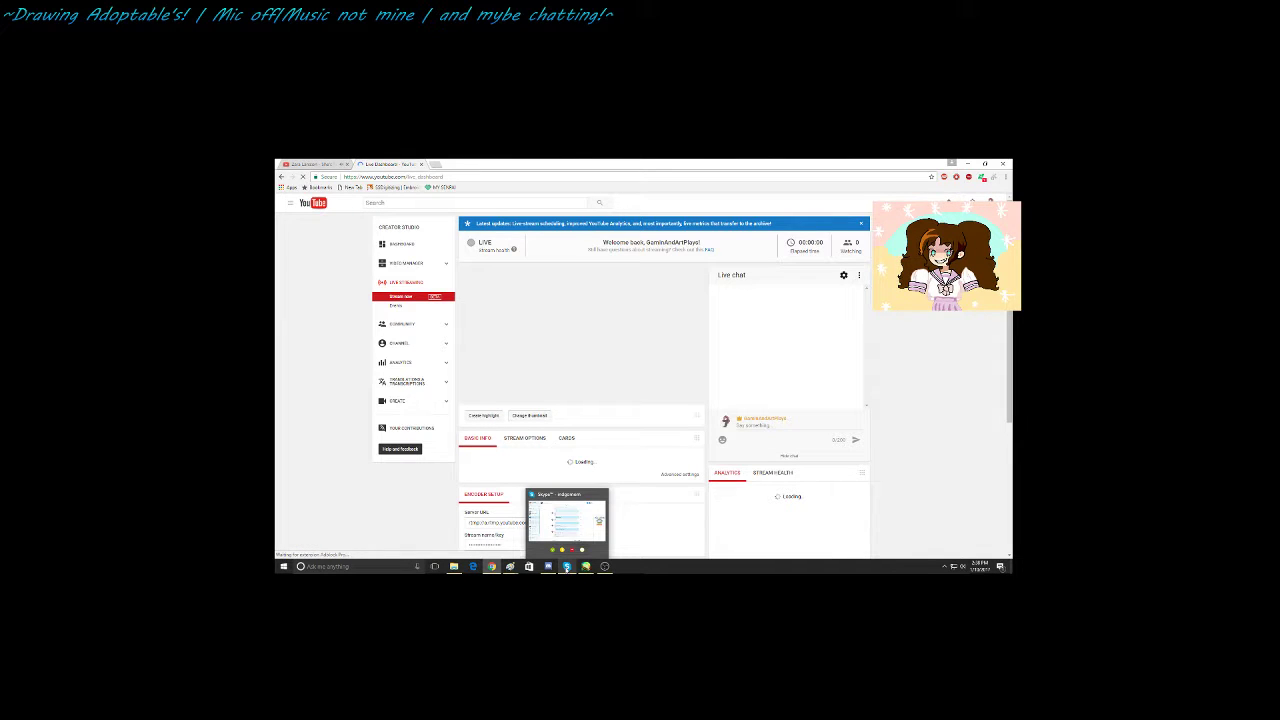
mouse_move(510, 567)
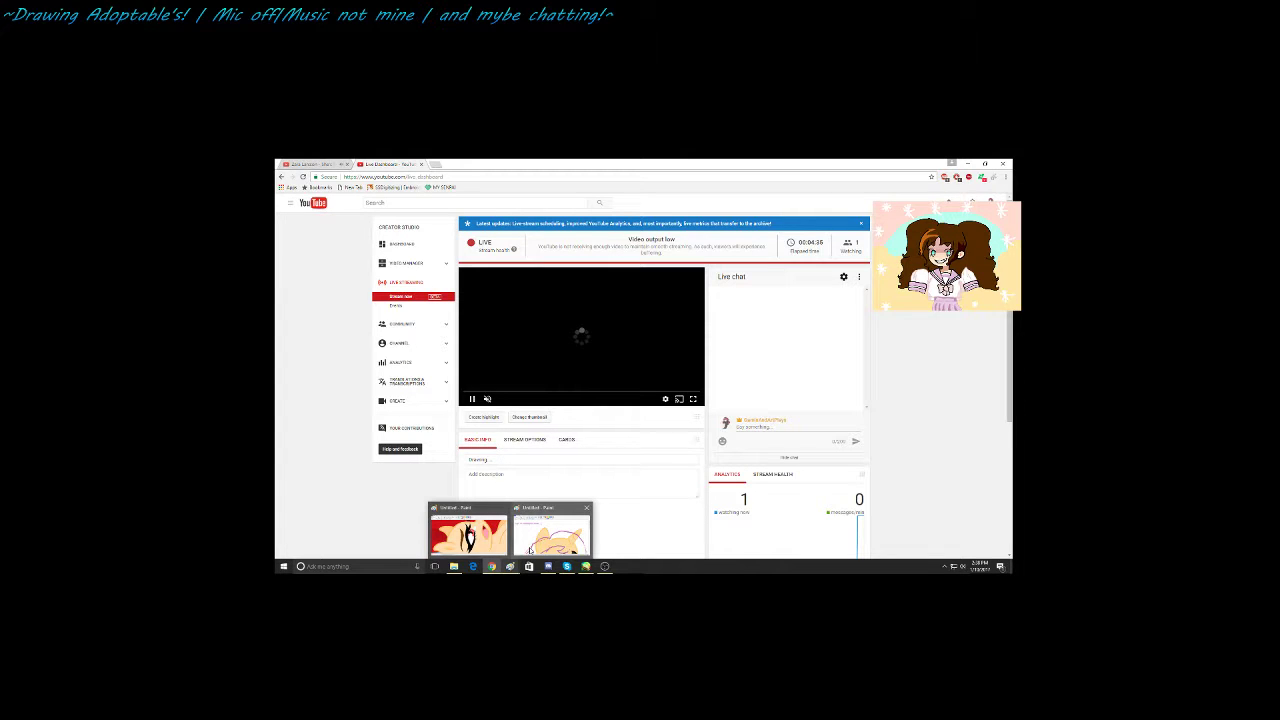
click(550, 535)
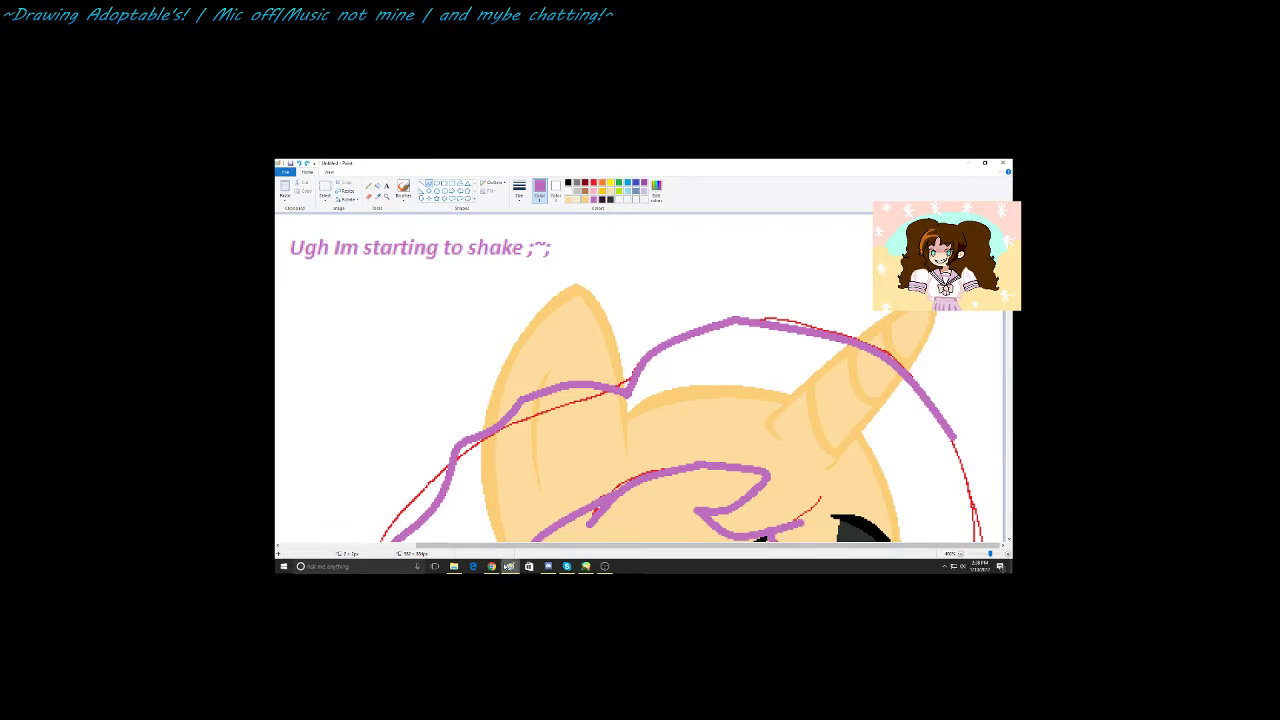
click(491, 568)
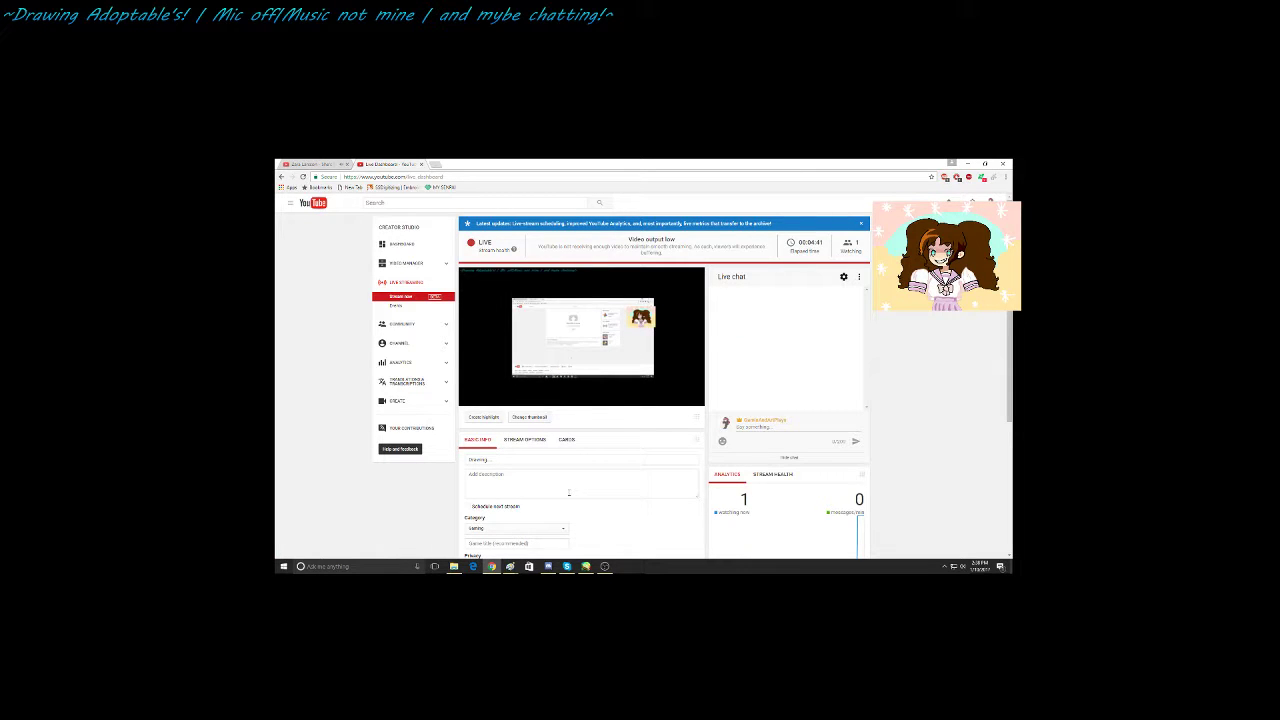
scroll(644, 518, down, 5)
scroll(640, 518, up, 4)
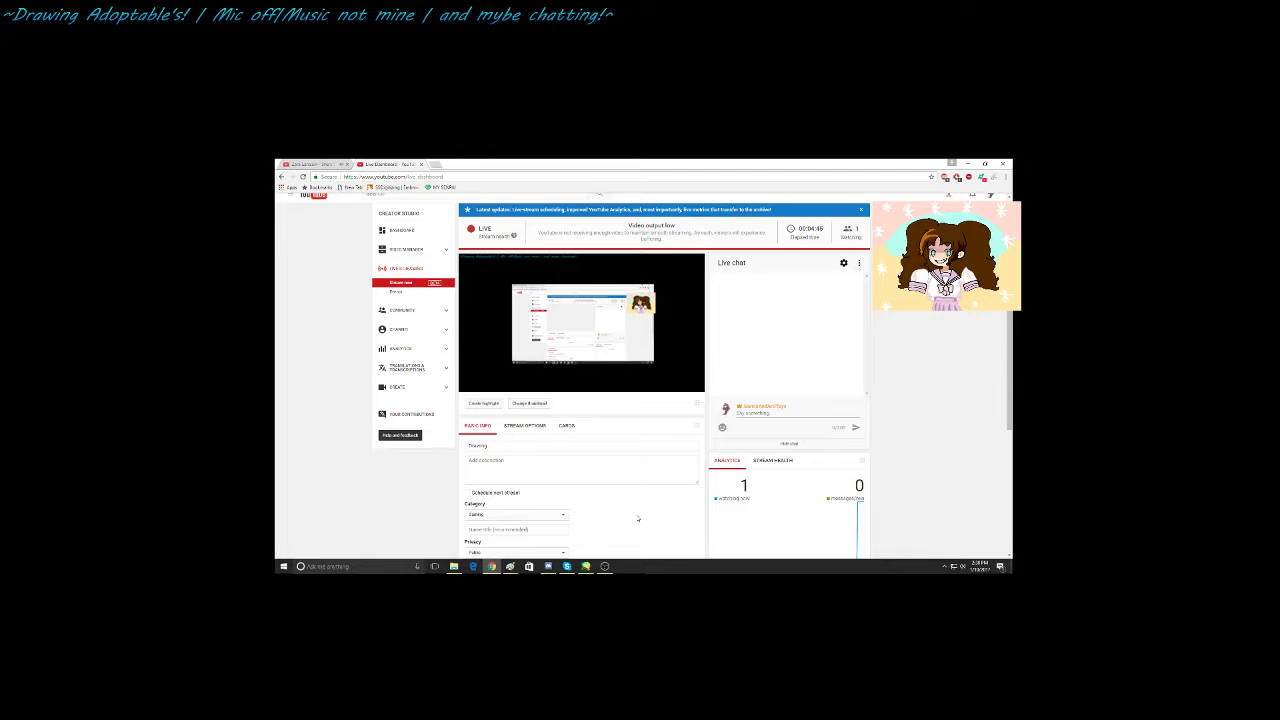
scroll(638, 518, up, 1)
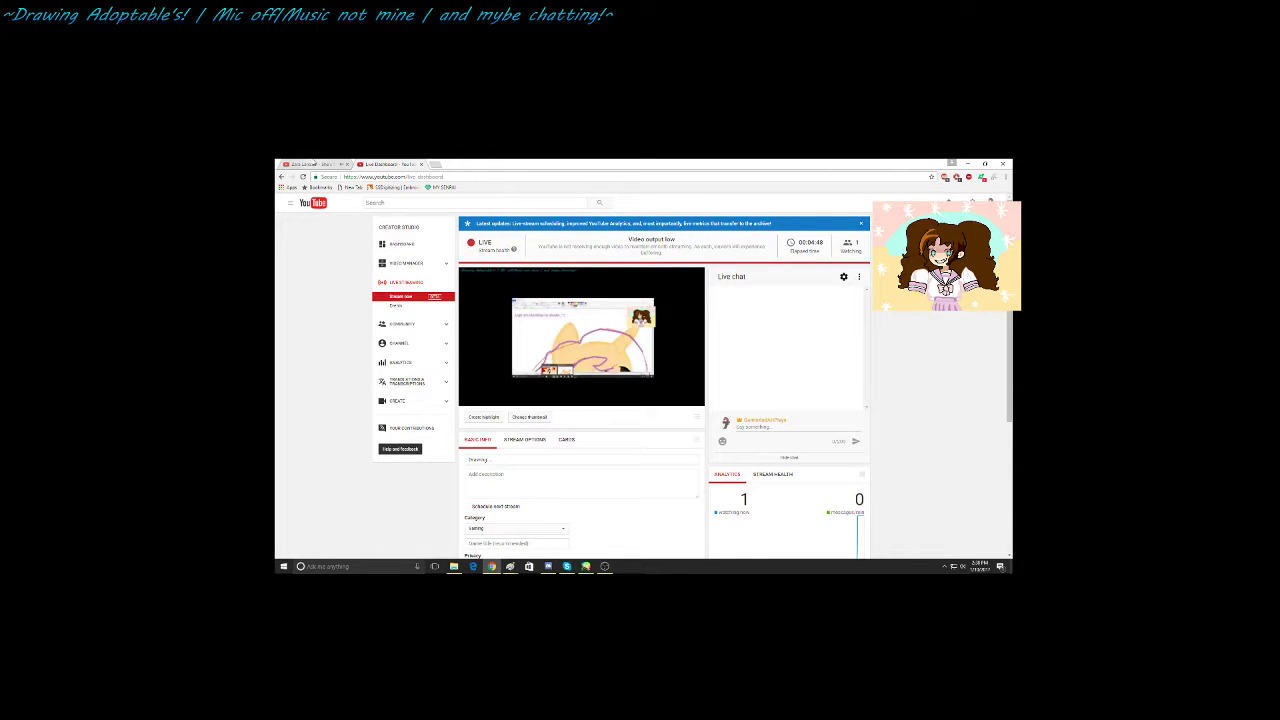
click(314, 163)
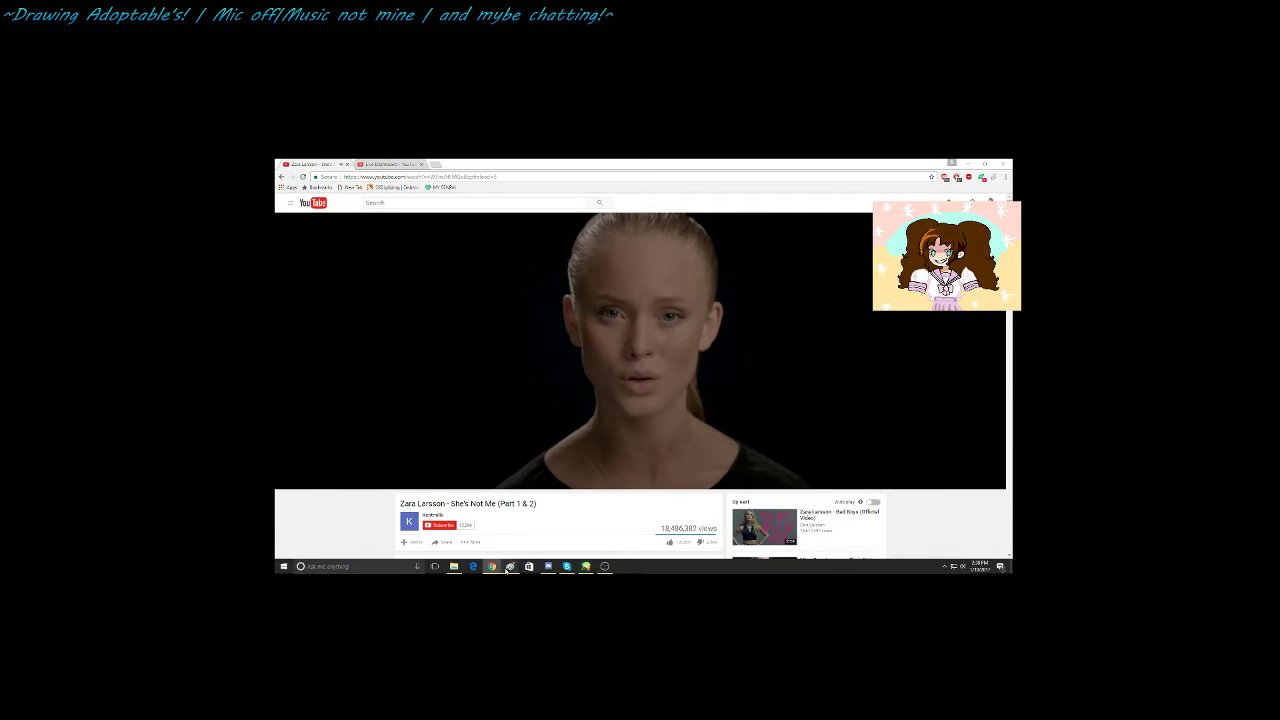
click(509, 567)
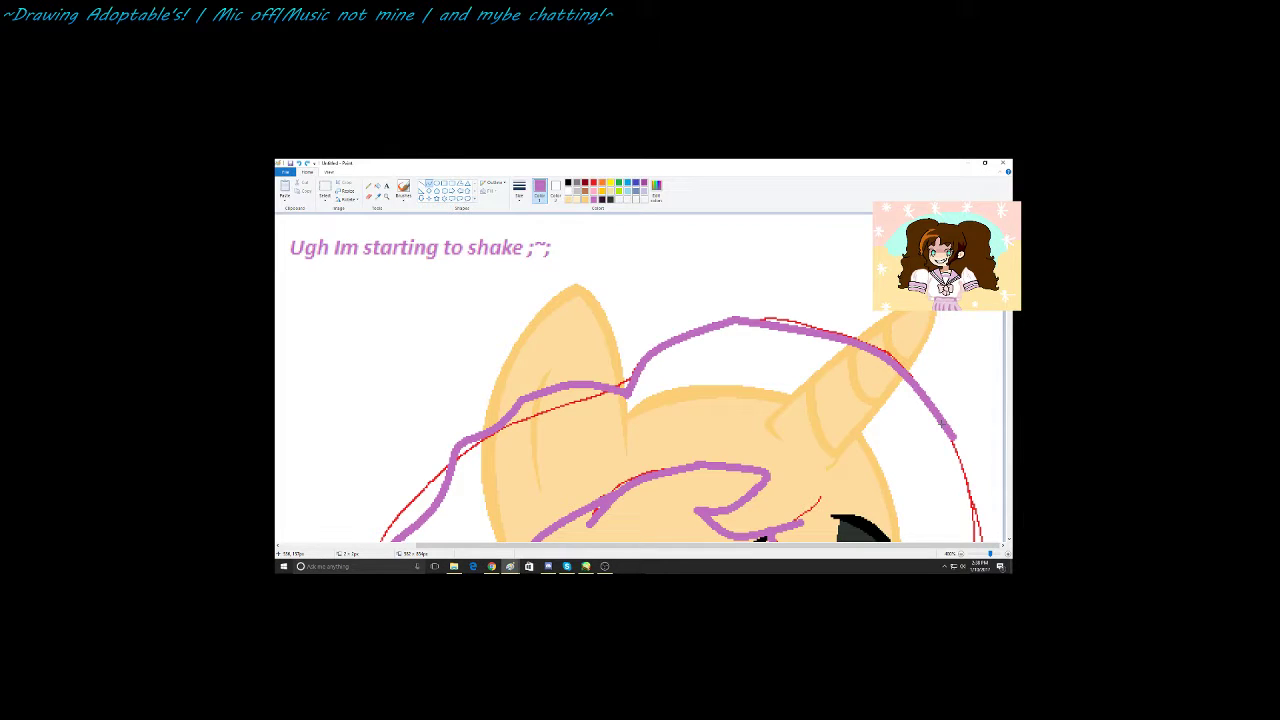
Step: Trace the front mane strand down past the horn and around the small red curl beside the far eye in purple
scroll(945, 425, down, 3)
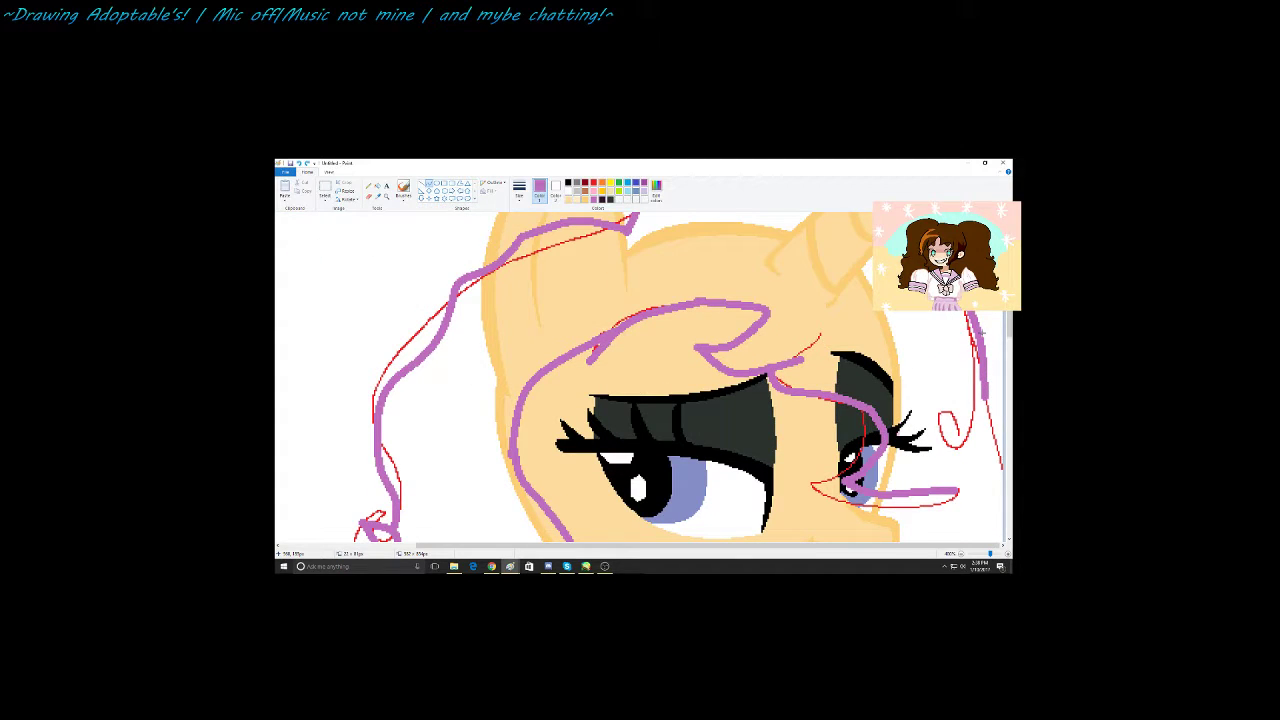
scroll(984, 316, down, 2)
mouse_move(985, 314)
mouse_down()
mouse_move(953, 349)
mouse_move(983, 339)
mouse_move(936, 340)
mouse_move(946, 318)
mouse_move(940, 336)
mouse_up()
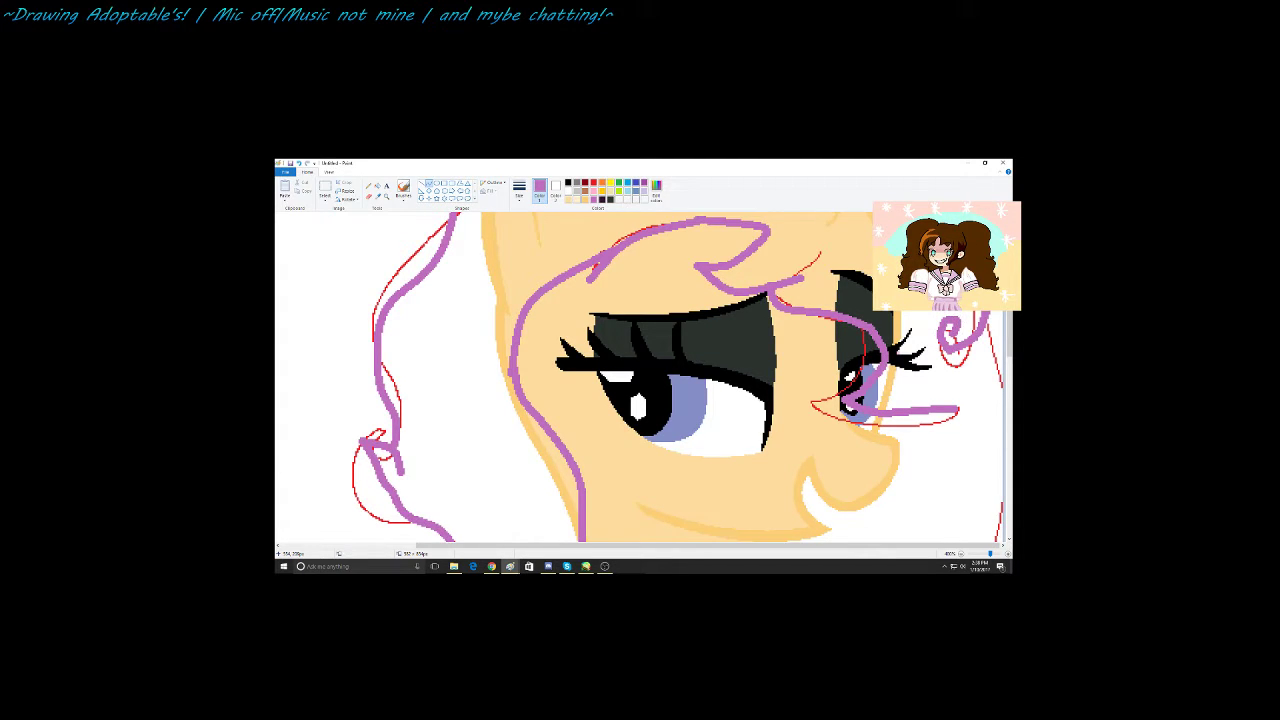
drag(1008, 348, 1008, 368)
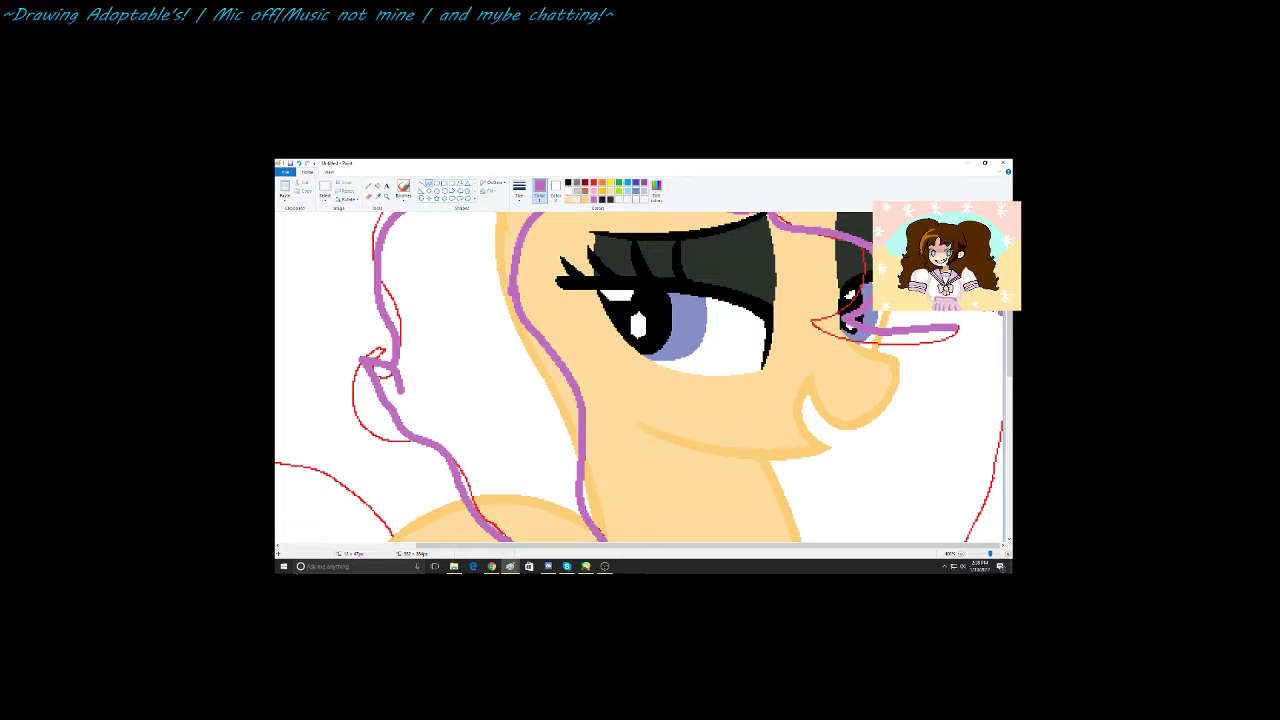
scroll(640, 380, down, 3)
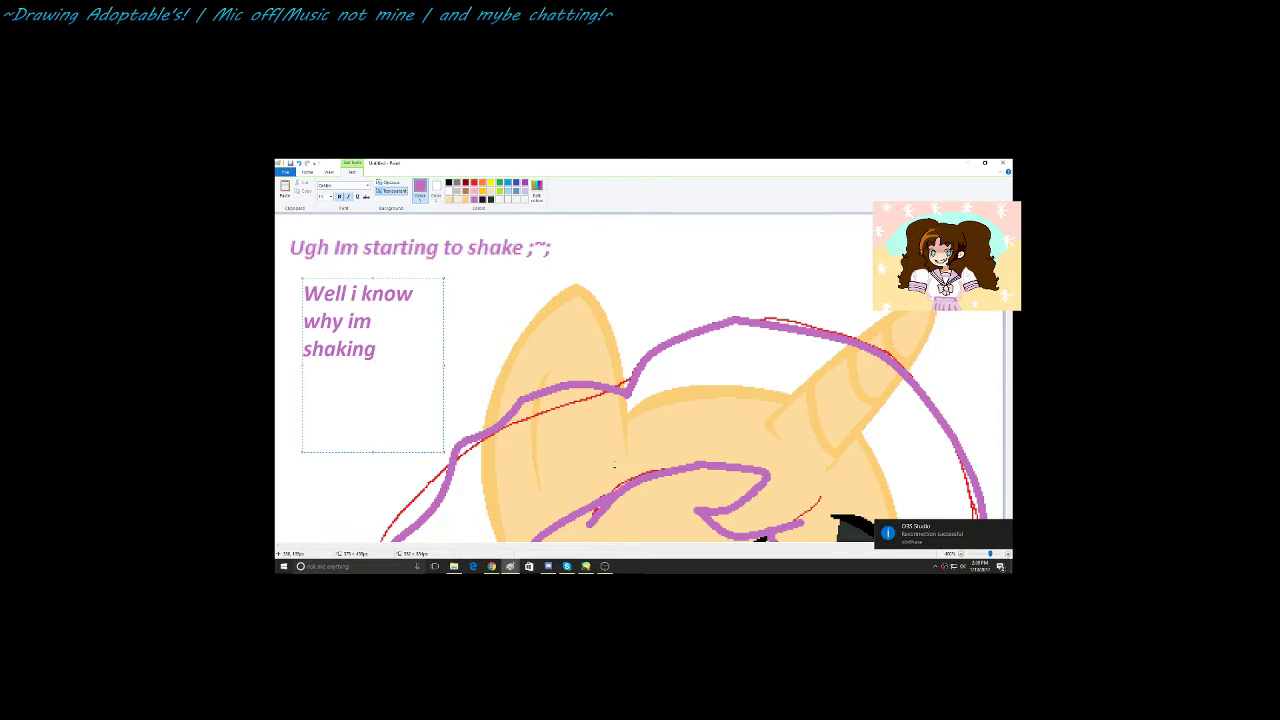
Step: Add the line "Im starting to cry....." below "Well i know why im shaking" and place the text on the canvas
key(Return)
text(Im)
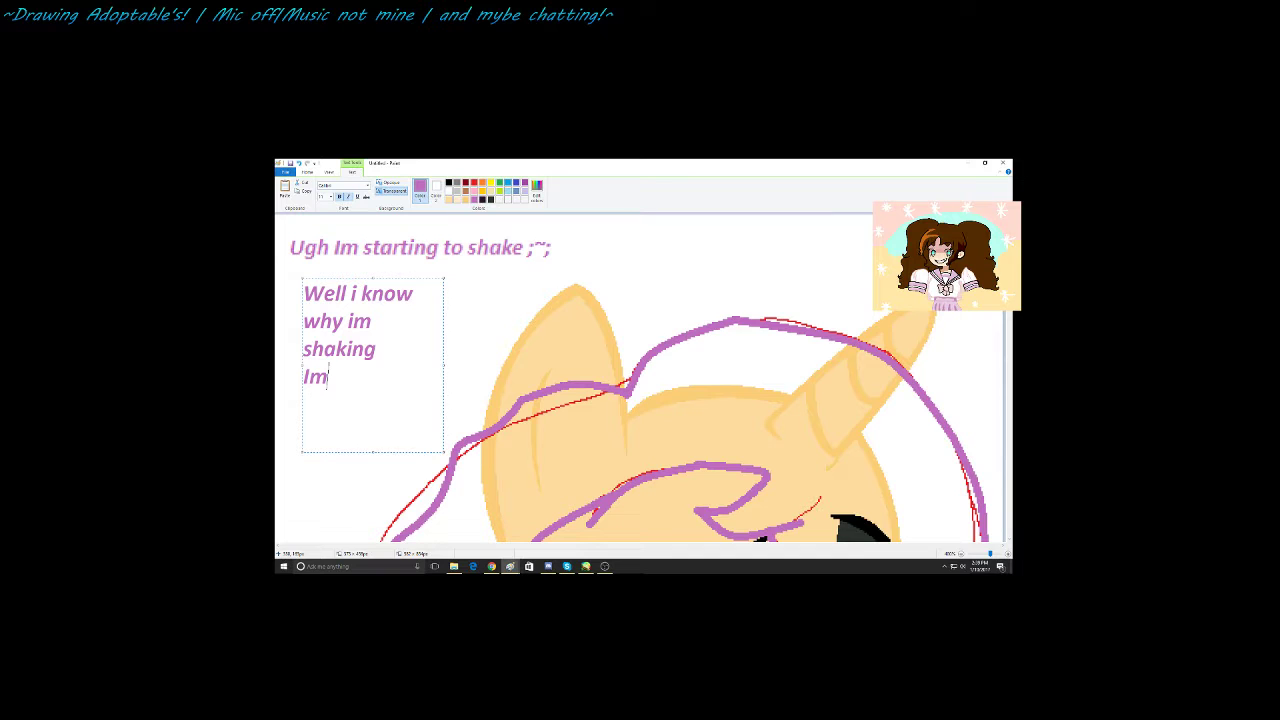
text( starting to cry)
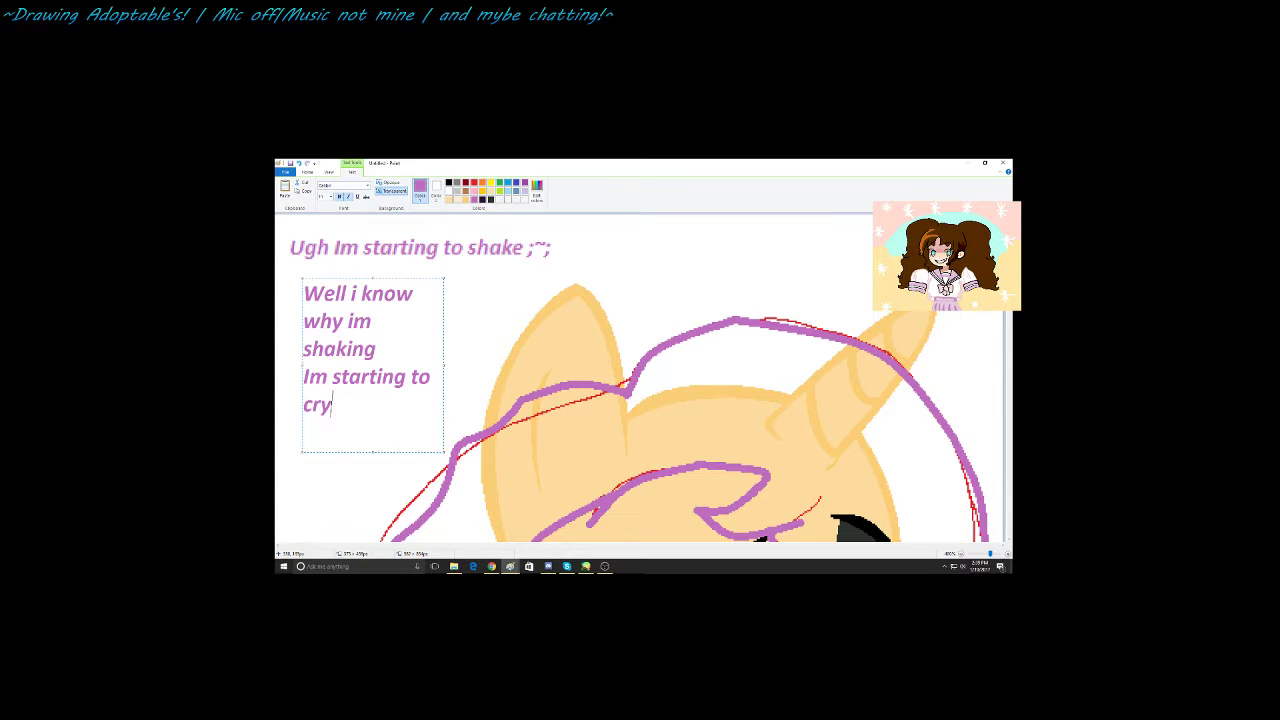
text( ....)
key(BackSpace)
key(BackSpace)
key(BackSpace)
key(BackSpace)
key(BackSpace)
text(.....)
click(726, 286)
Step: With the Curve tool, trace the front mane strand in purple beside the chest down to the lower red curl
scroll(362, 243, down, 3)
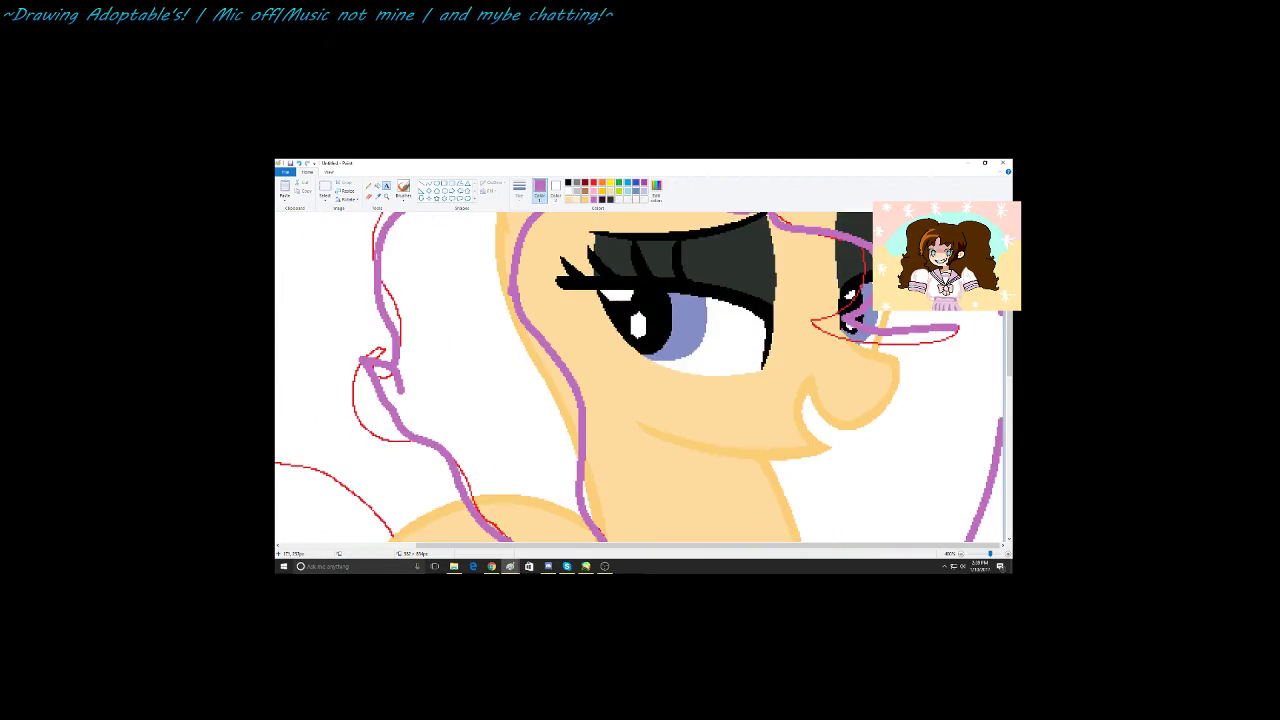
scroll(362, 243, down, 9)
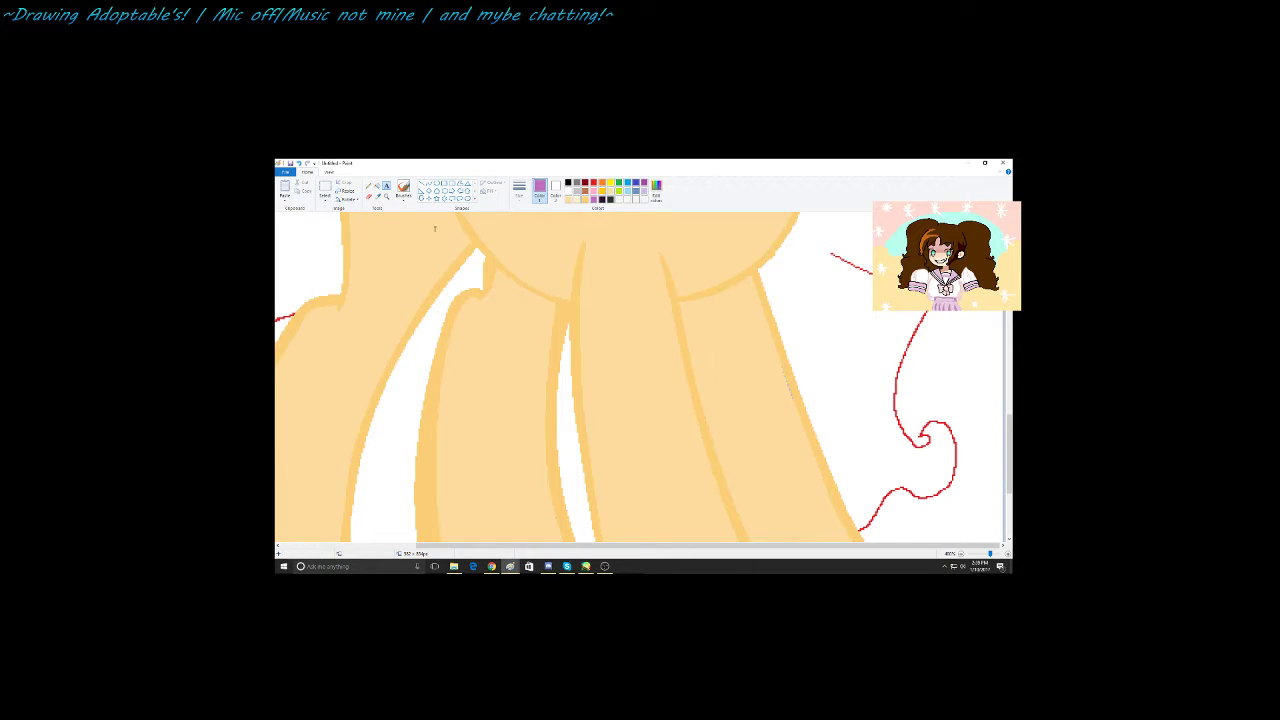
click(429, 183)
scroll(979, 344, up, 2)
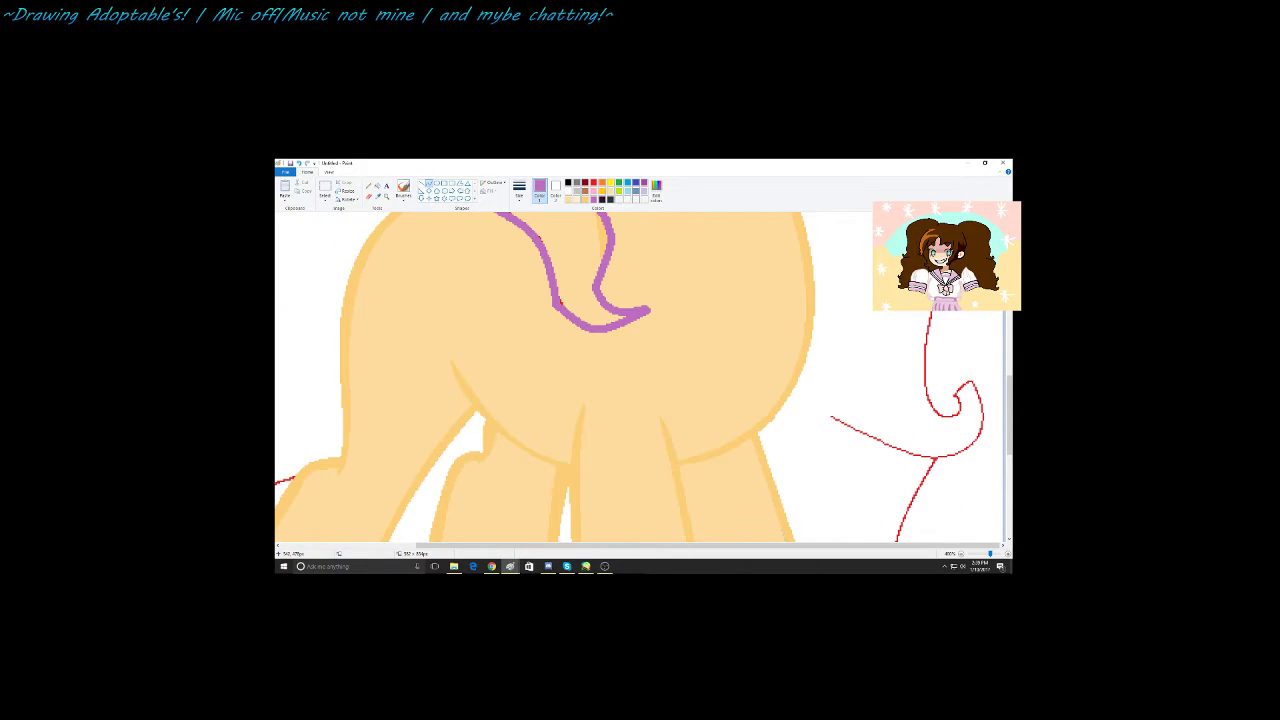
drag(925, 308, 920, 402)
drag(926, 352, 920, 344)
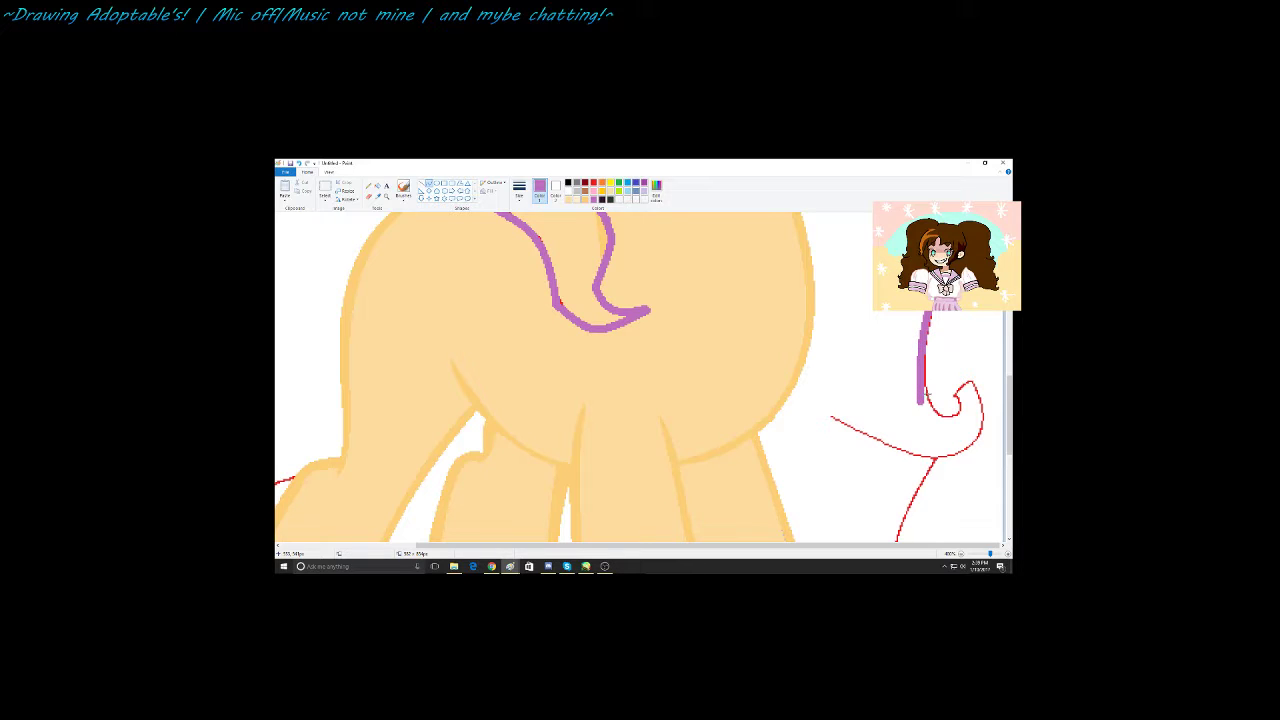
mouse_move(920, 400)
mouse_down()
mouse_move(938, 452)
mouse_move(921, 412)
mouse_move(932, 446)
mouse_move(866, 420)
mouse_move(890, 447)
mouse_up()
key(ctrl+z)
click(901, 443)
key(ctrl+z)
key(ctrl+z)
Step: Extend the purple strand from its lower end along the underside of the red curl beside the chest
mouse_move(920, 403)
mouse_down()
mouse_move(924, 425)
mouse_move(958, 427)
mouse_up()
Step: Switch to Skype, send the reply "..?" in the open conversation, and leave the chat
click(567, 566)
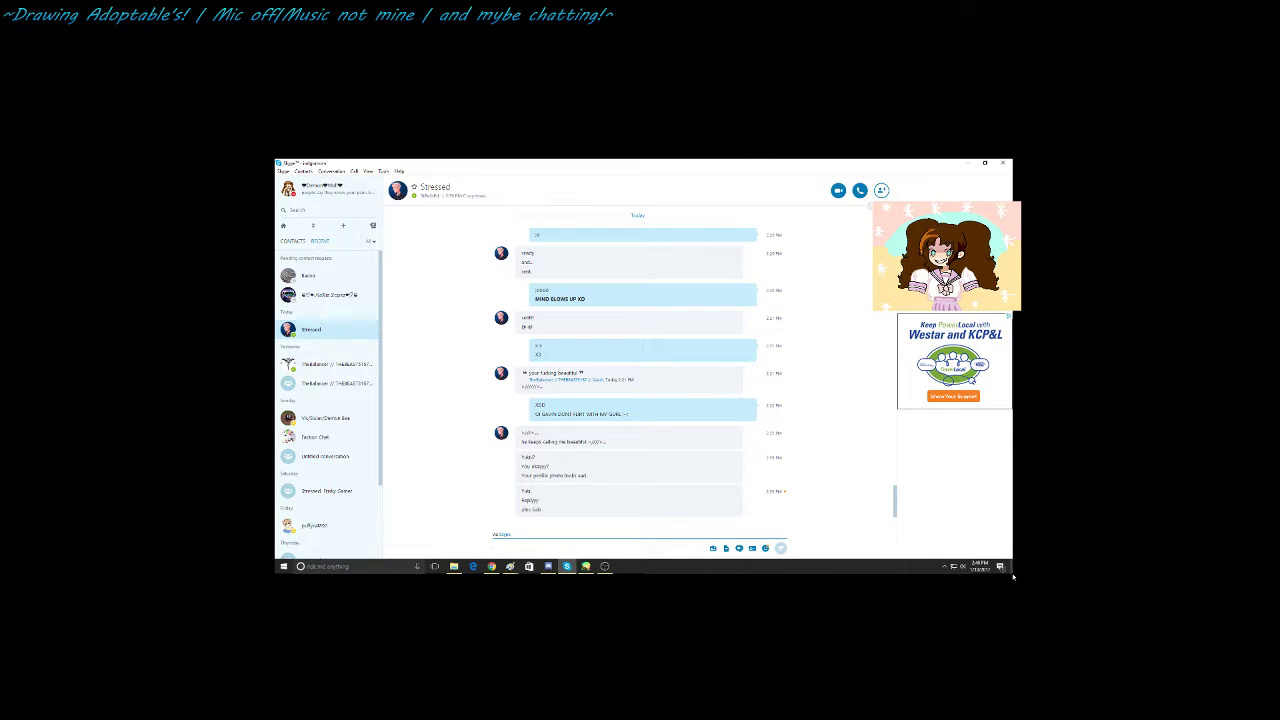
text(.)
key(Return)
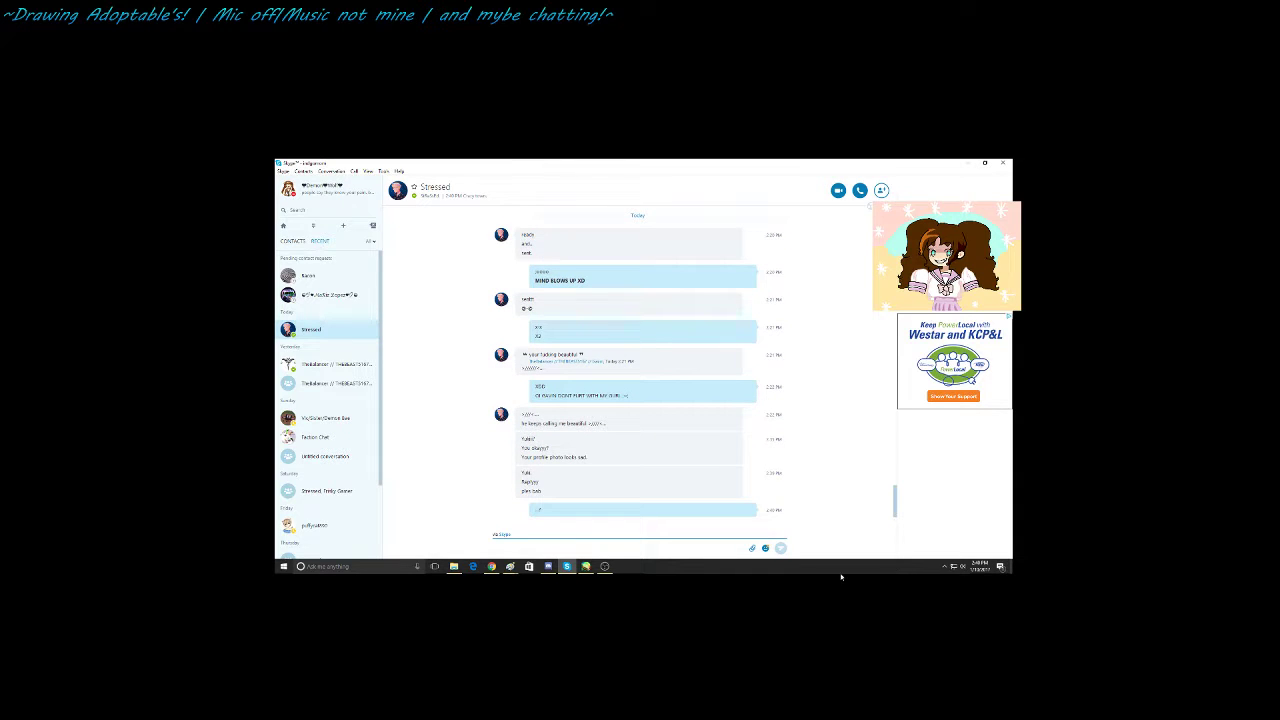
click(548, 566)
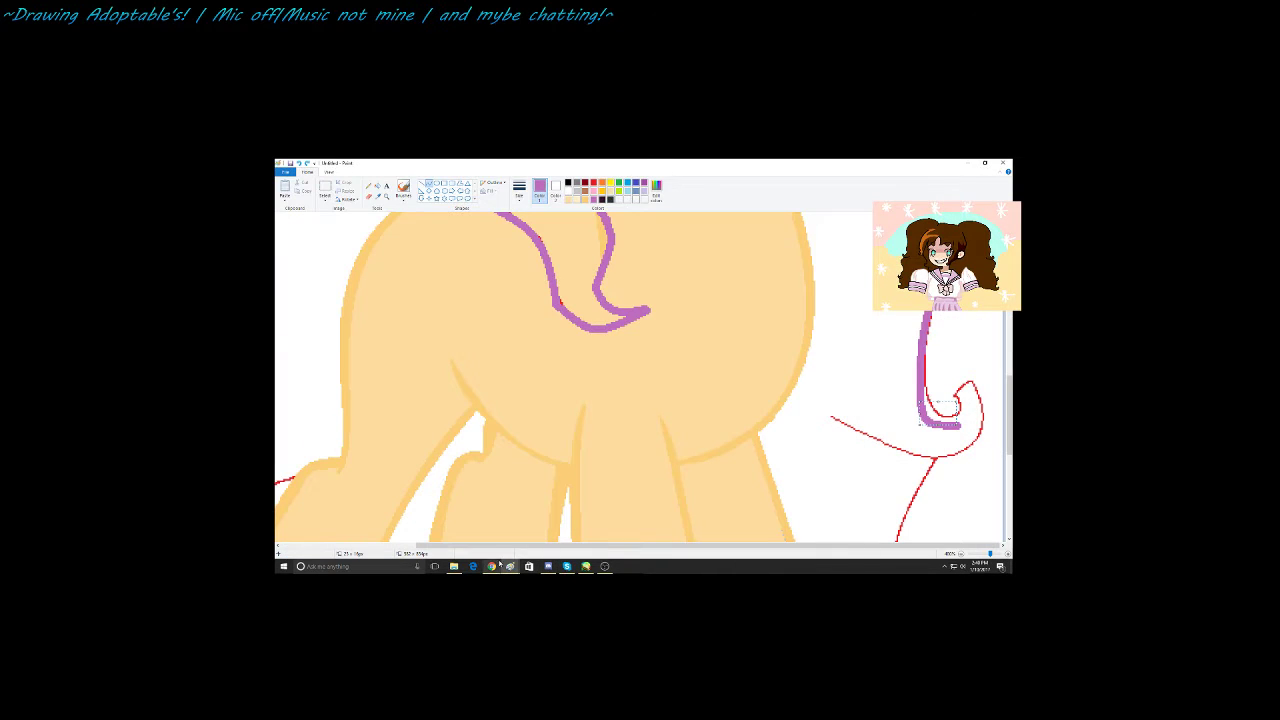
Step: Look over the finished music video's page in Chrome, and answer the new message in the Skype conversation
click(491, 566)
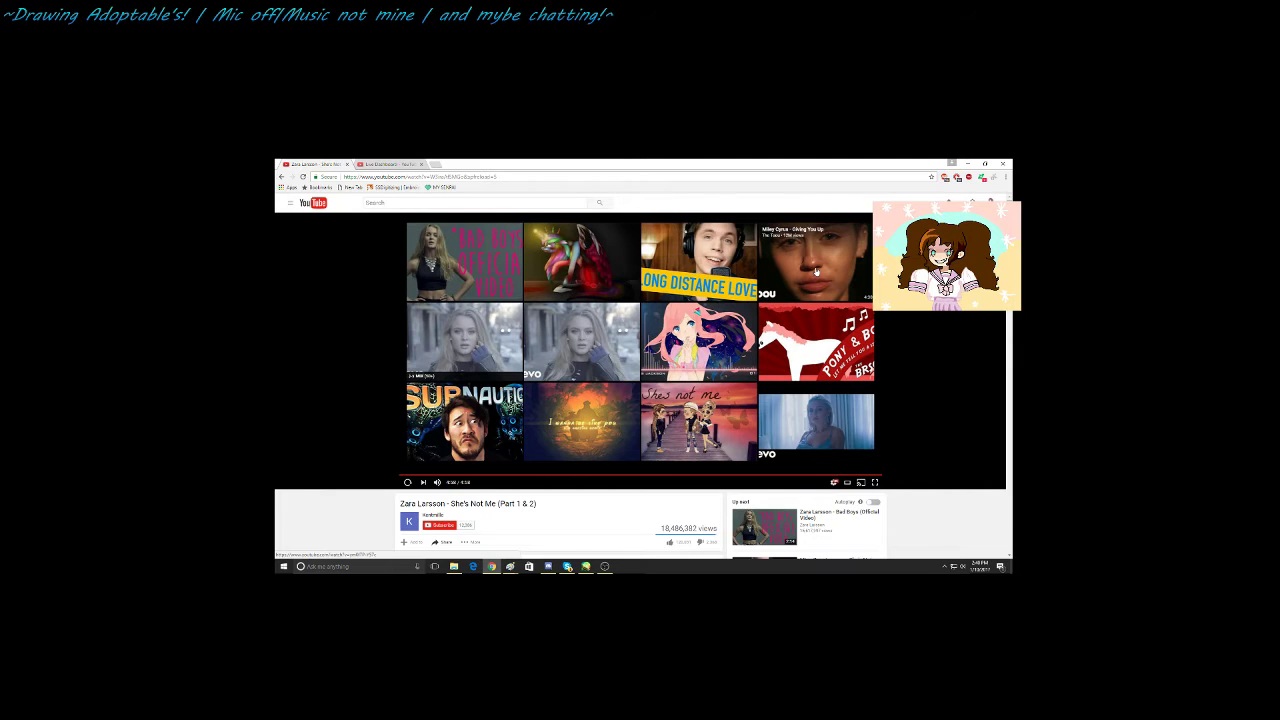
scroll(931, 357, down, 3)
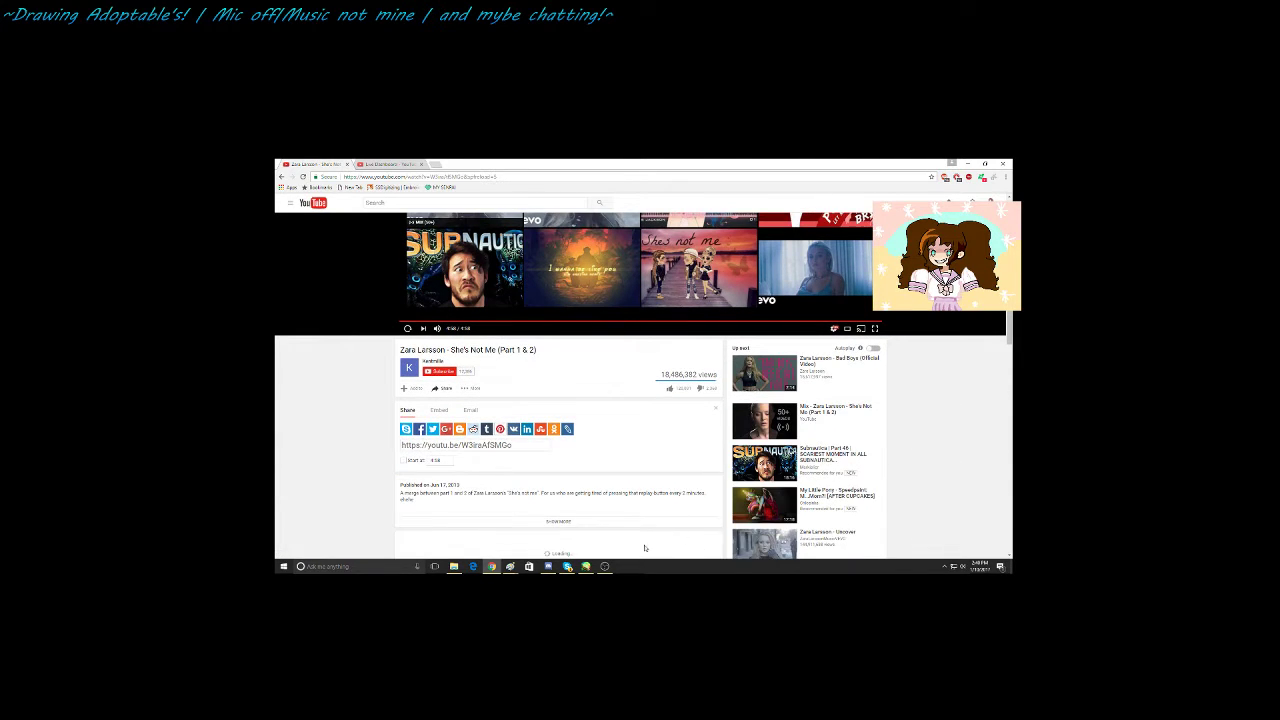
click(567, 567)
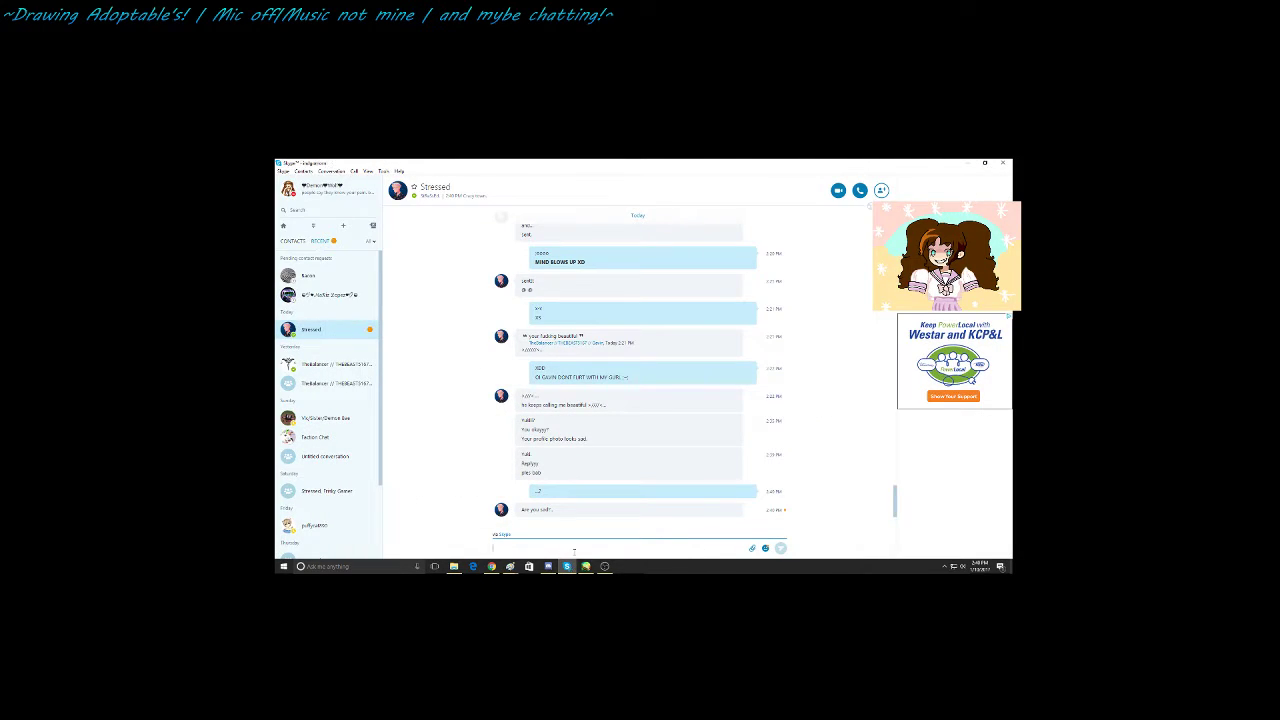
text(w)
key(Return)
click(562, 568)
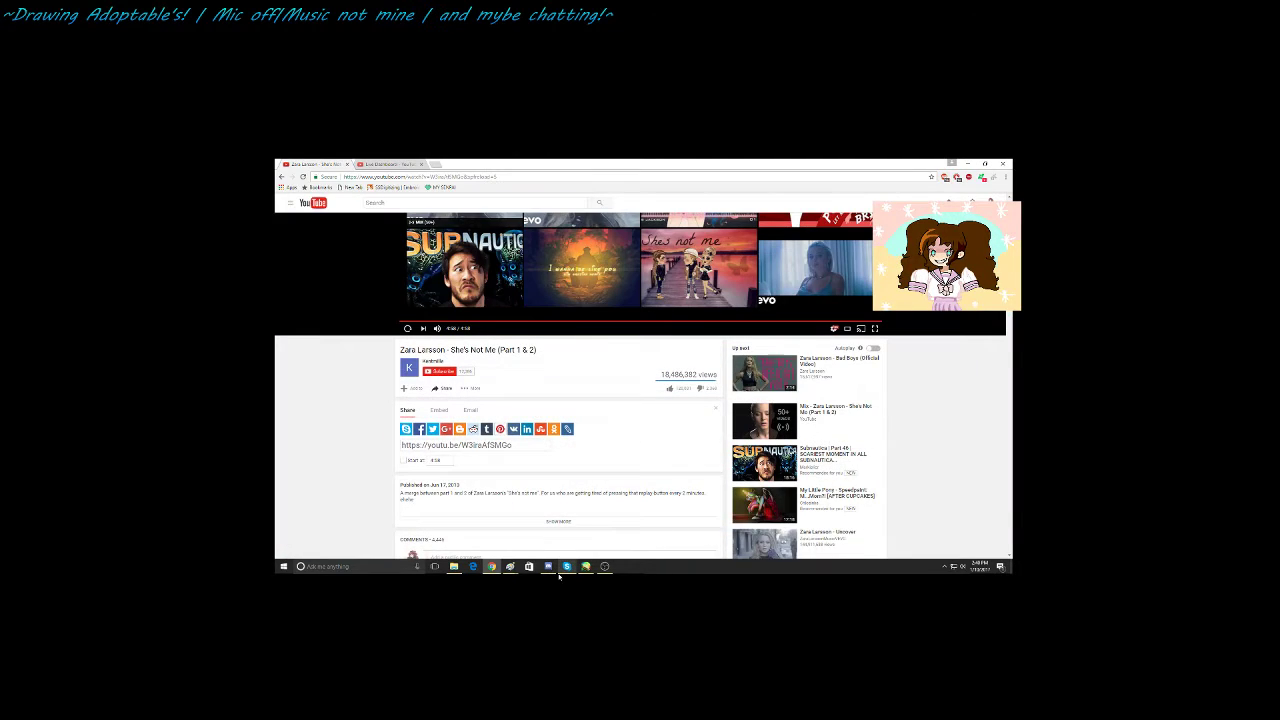
Step: Switch to Skype and replace the mood message on the own profile with a new sentence
click(559, 574)
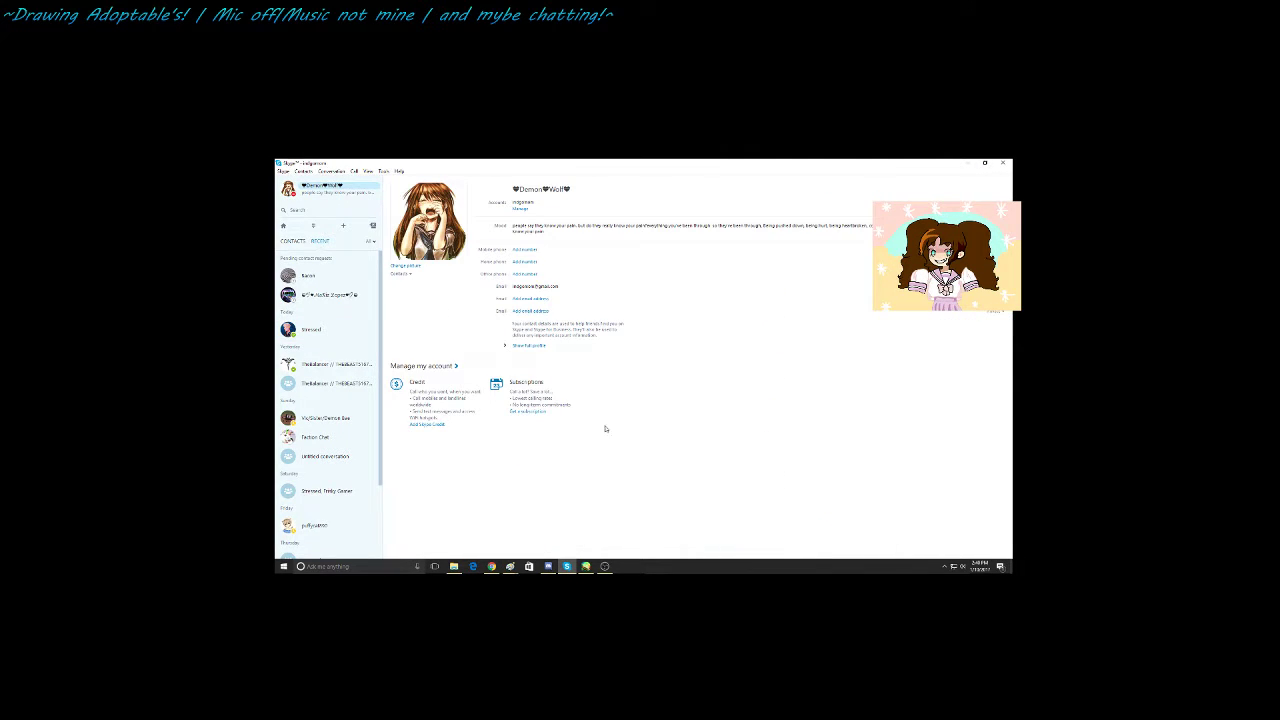
click(680, 228)
key(BackSpace)
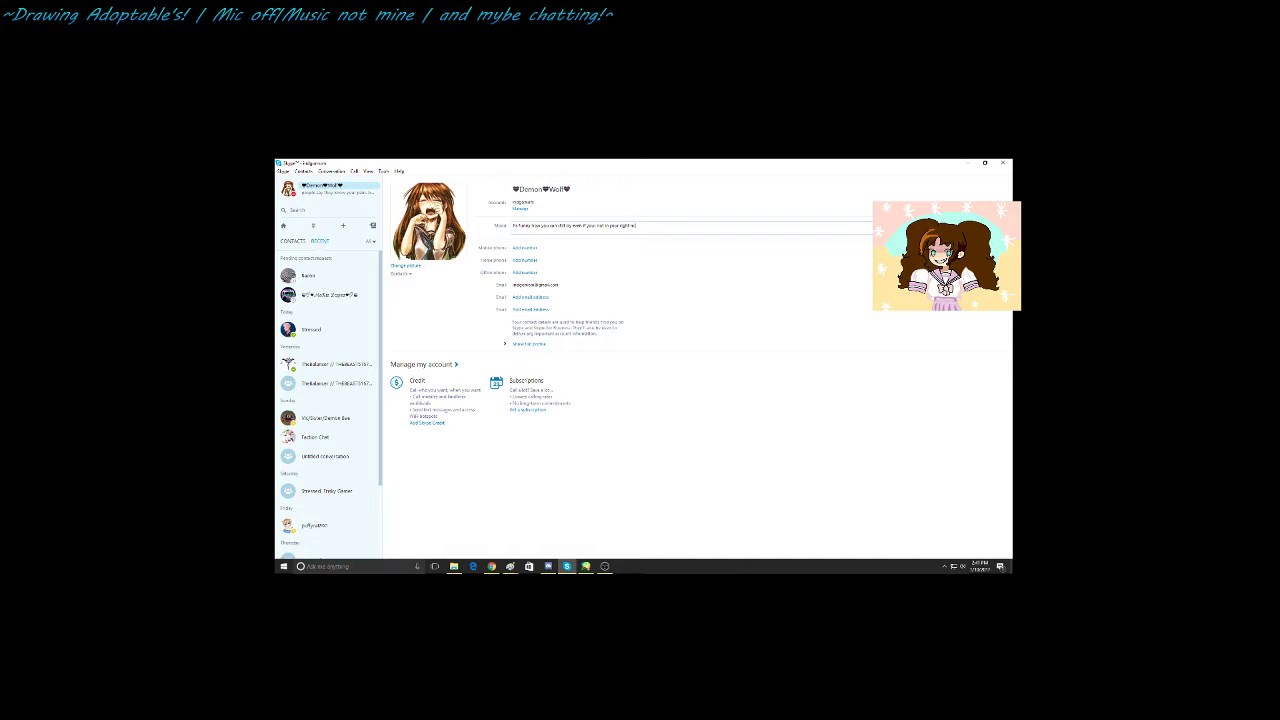
key(Return)
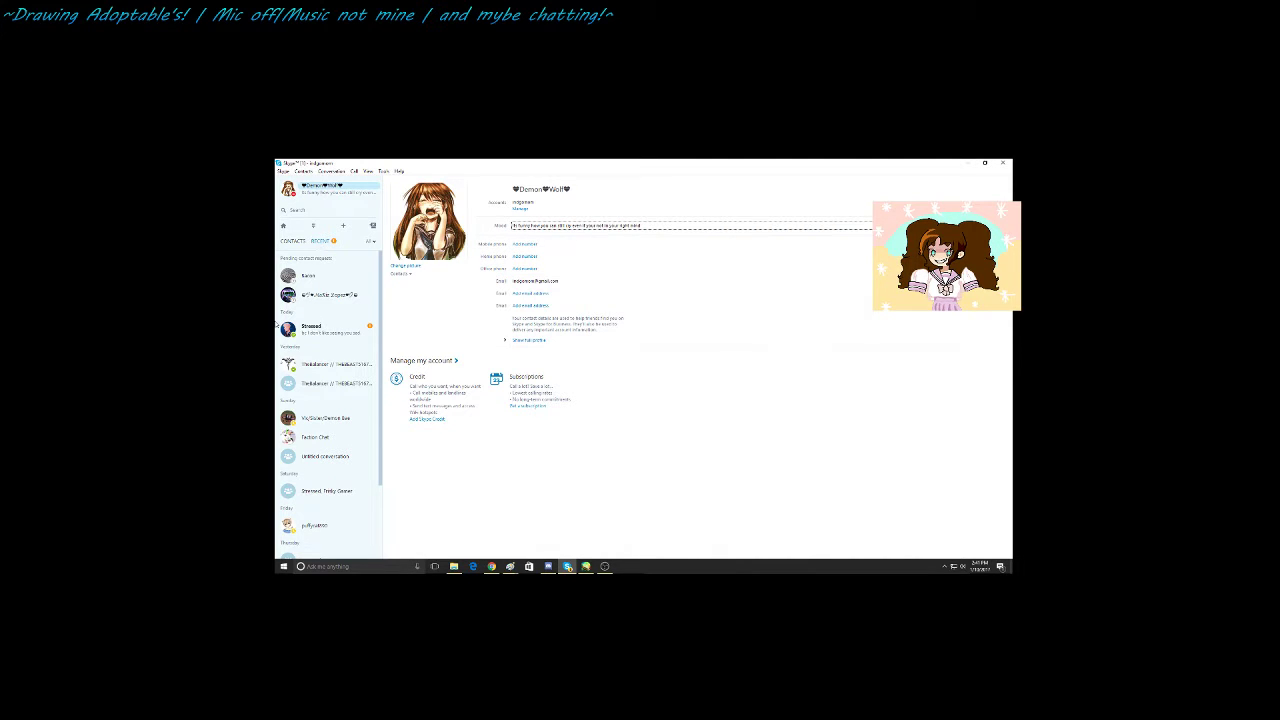
Step: Read the unread message in the most recent Skype conversation, and look through the comments on the music video's page in Chrome
click(305, 333)
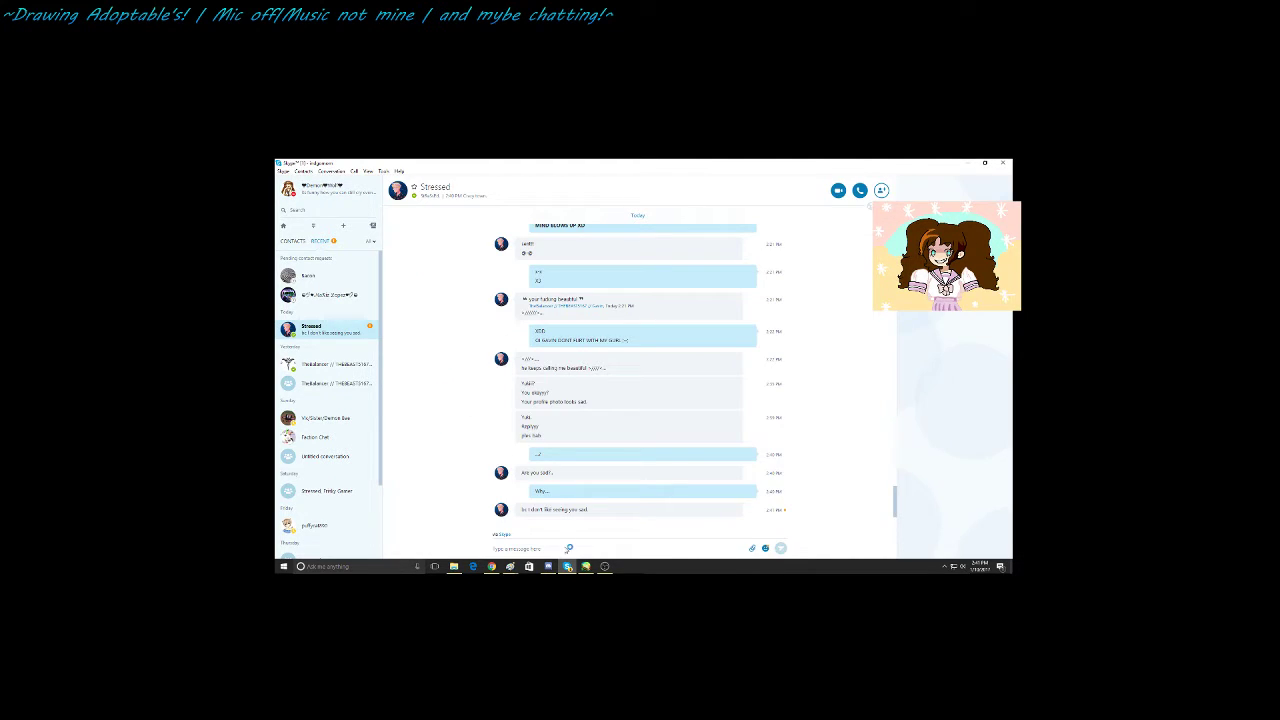
mouse_move(567, 567)
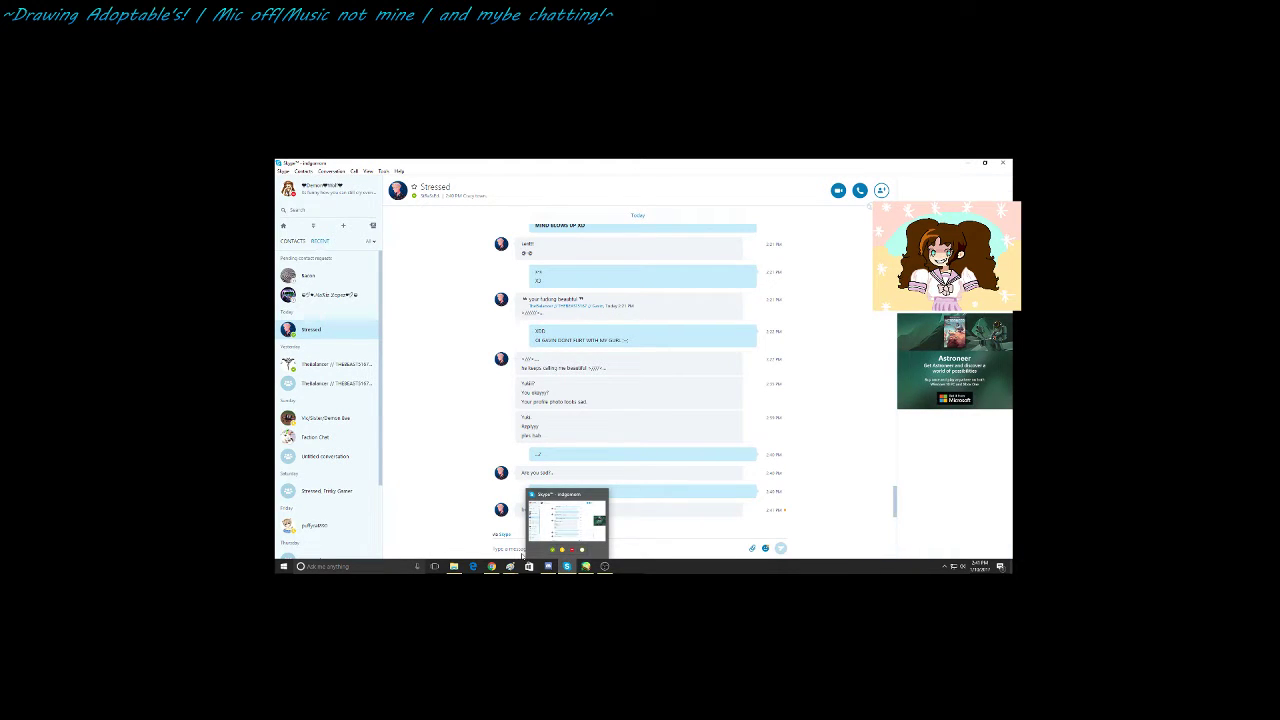
click(568, 530)
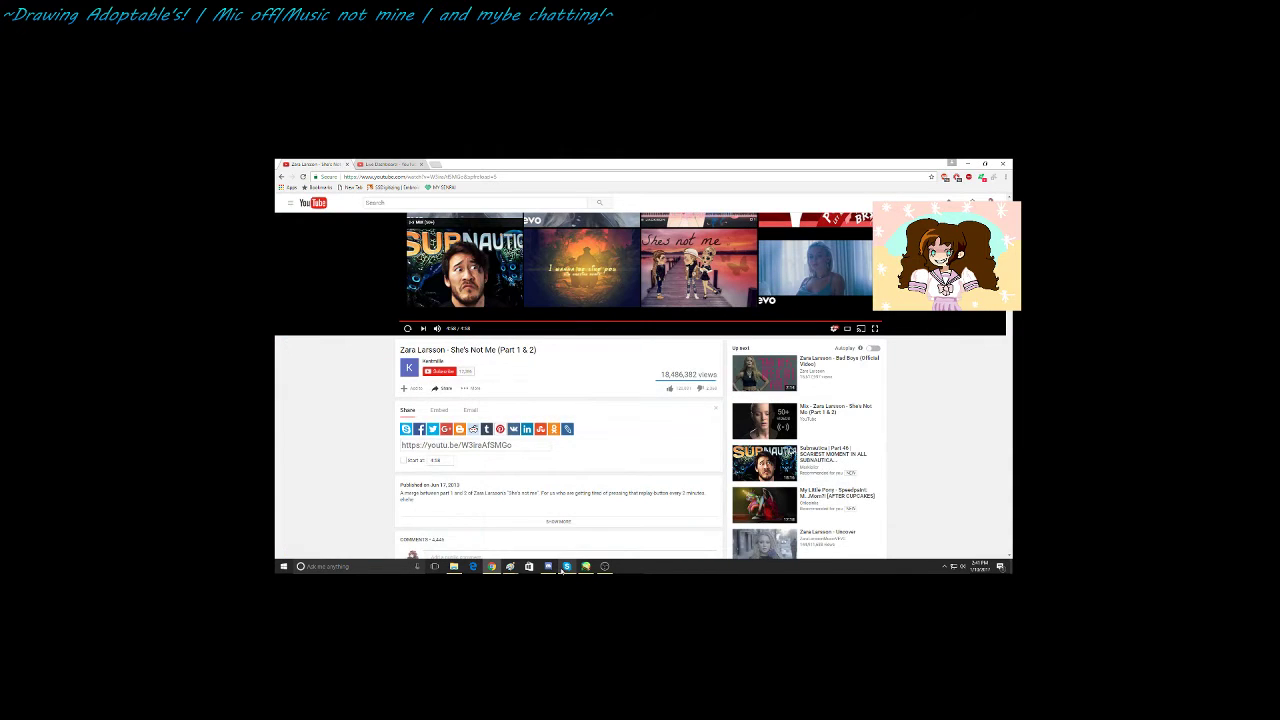
scroll(552, 522, down, 10)
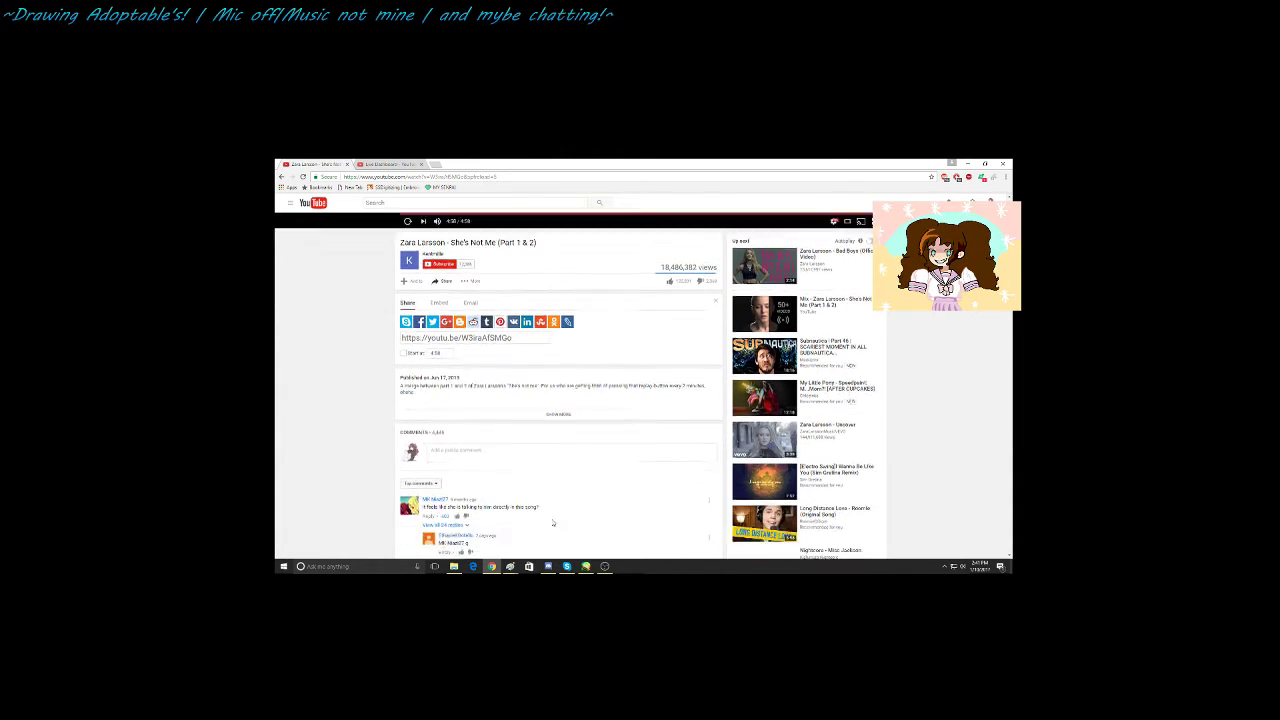
scroll(552, 522, down, 3)
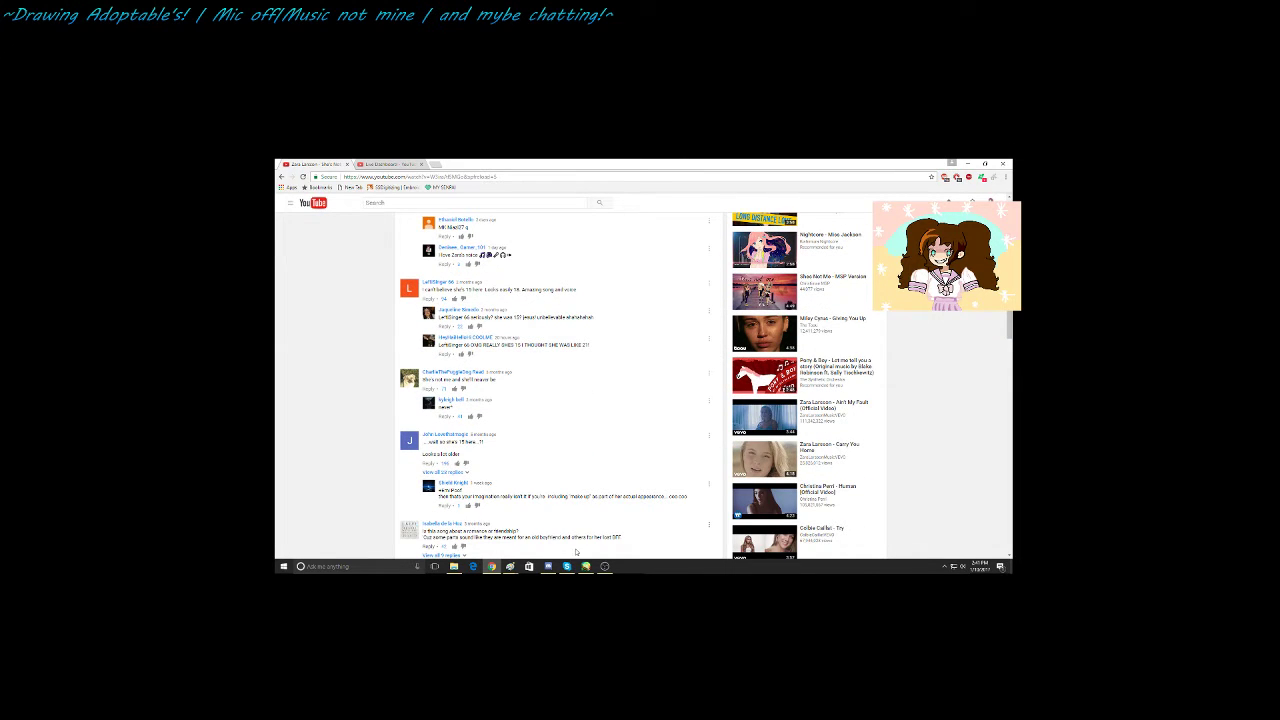
Step: Back in Skype, send a reply starting "I'm just being the" in the open conversation, correcting its misspelled word with the first suggested spelling
click(566, 566)
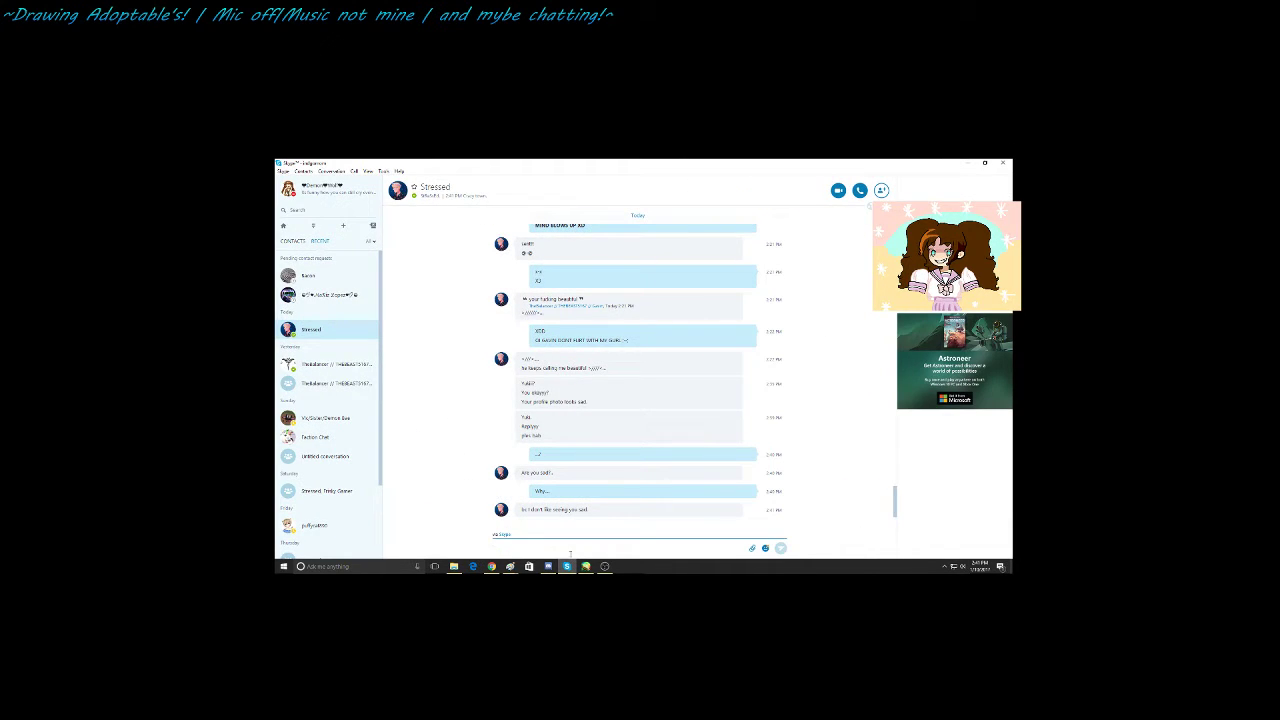
mouse_move(590, 575)
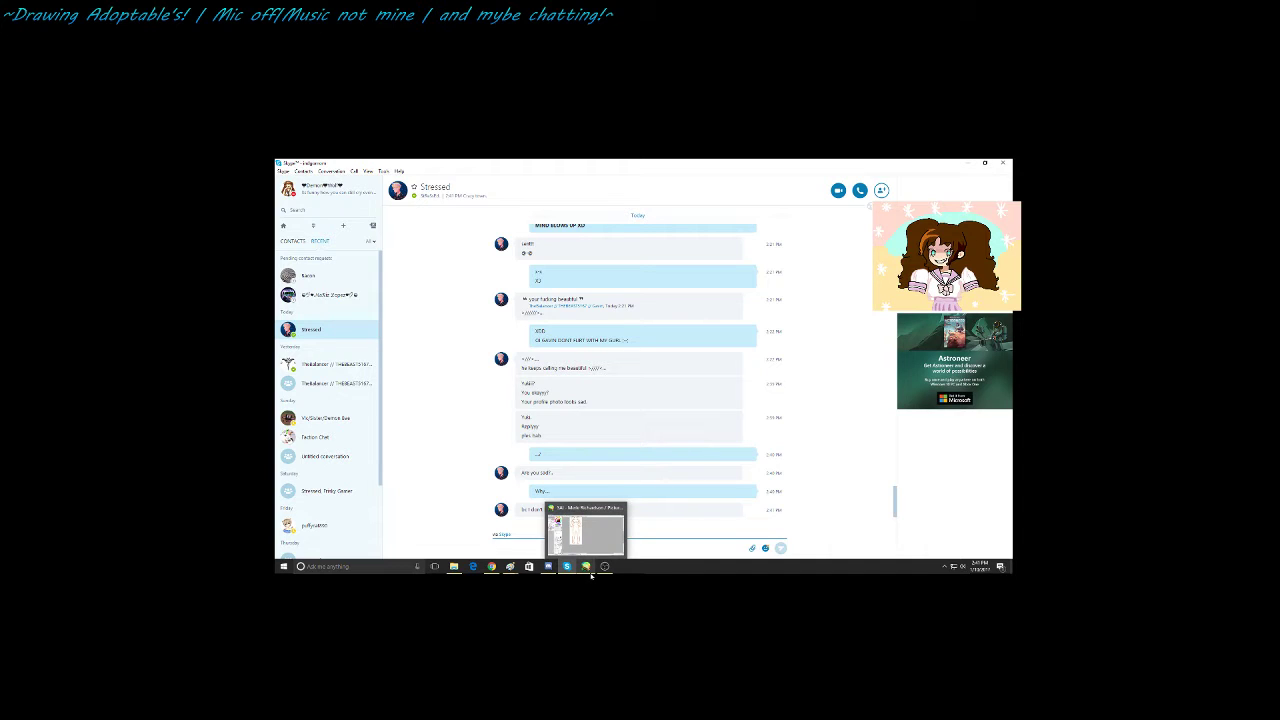
text(m)
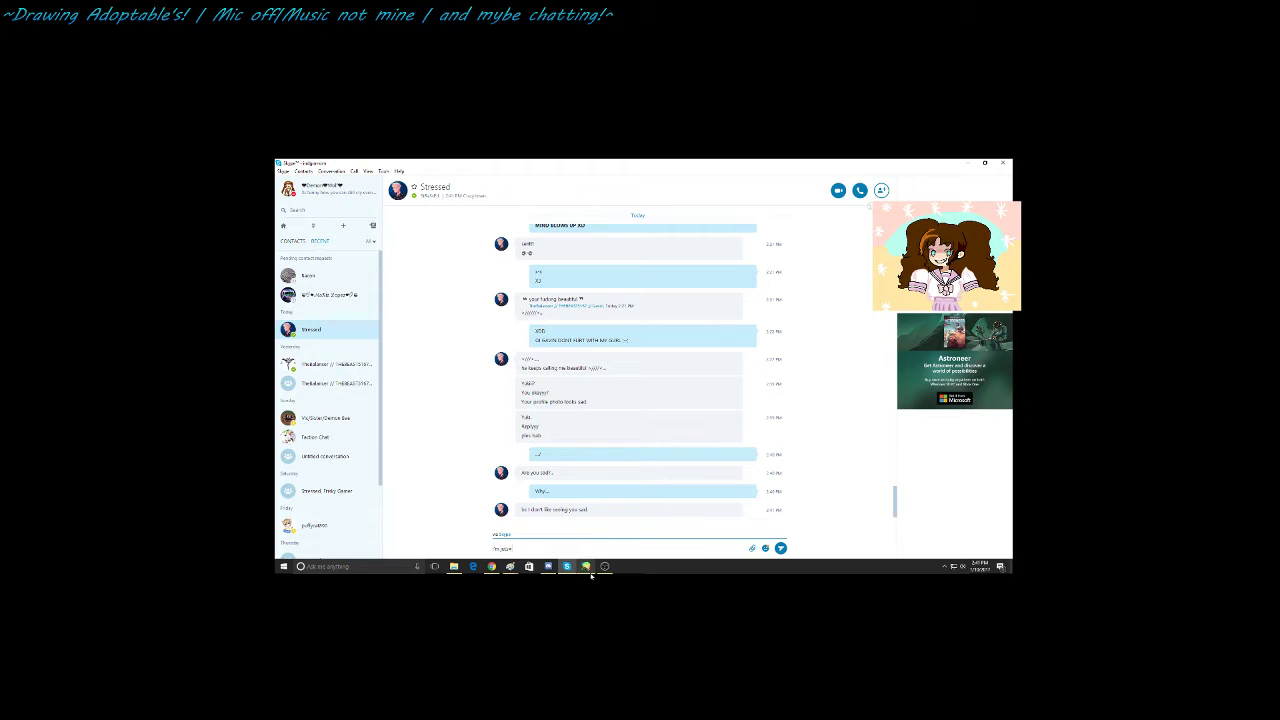
text( just being the)
right_click(546, 549)
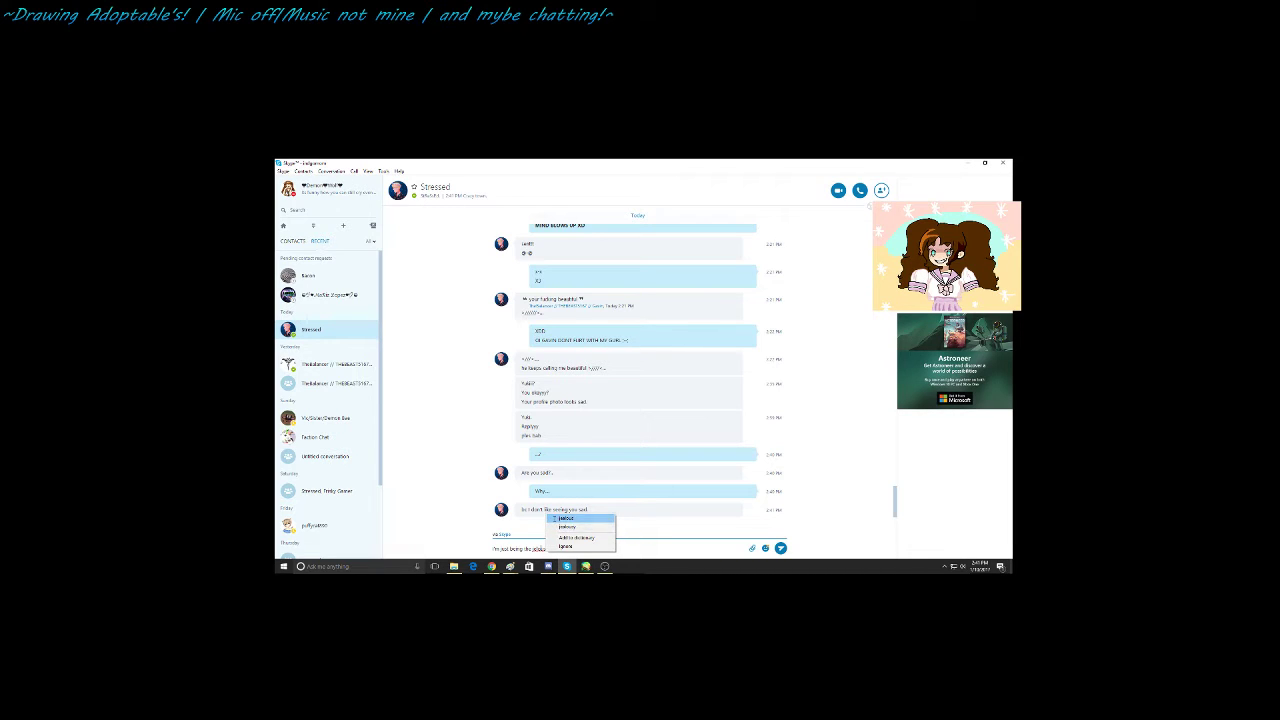
click(562, 519)
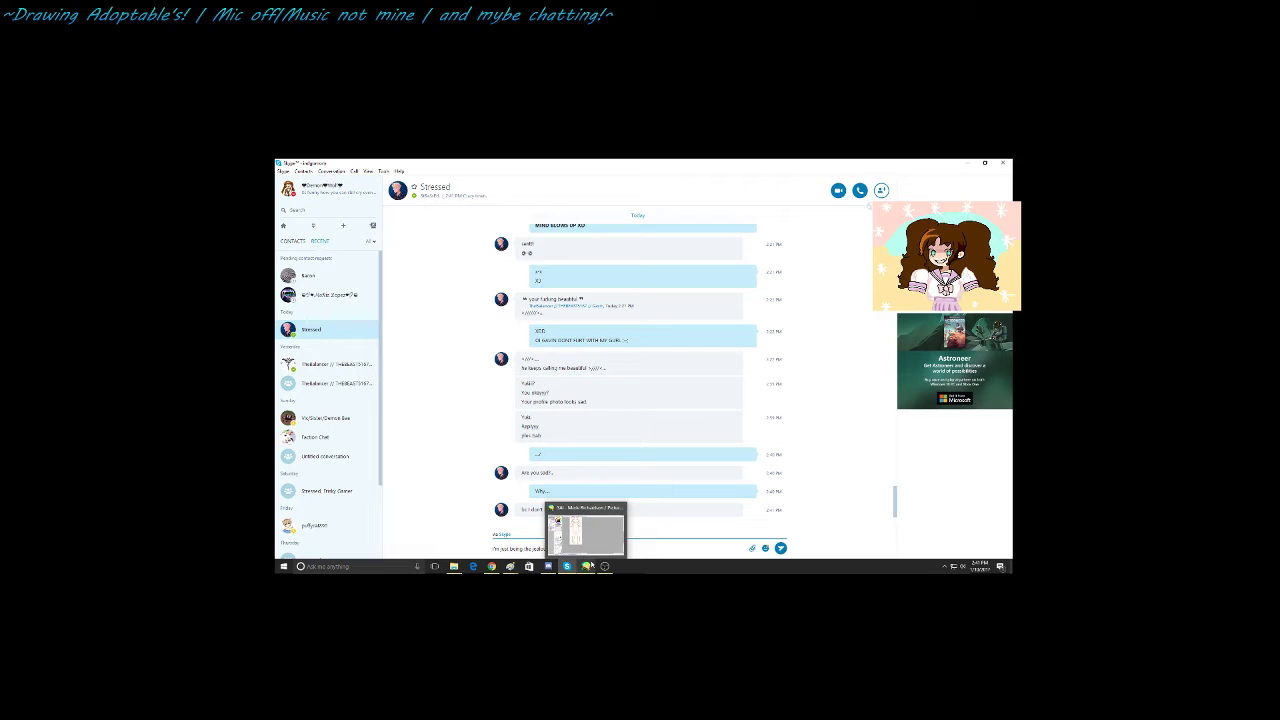
click(591, 565)
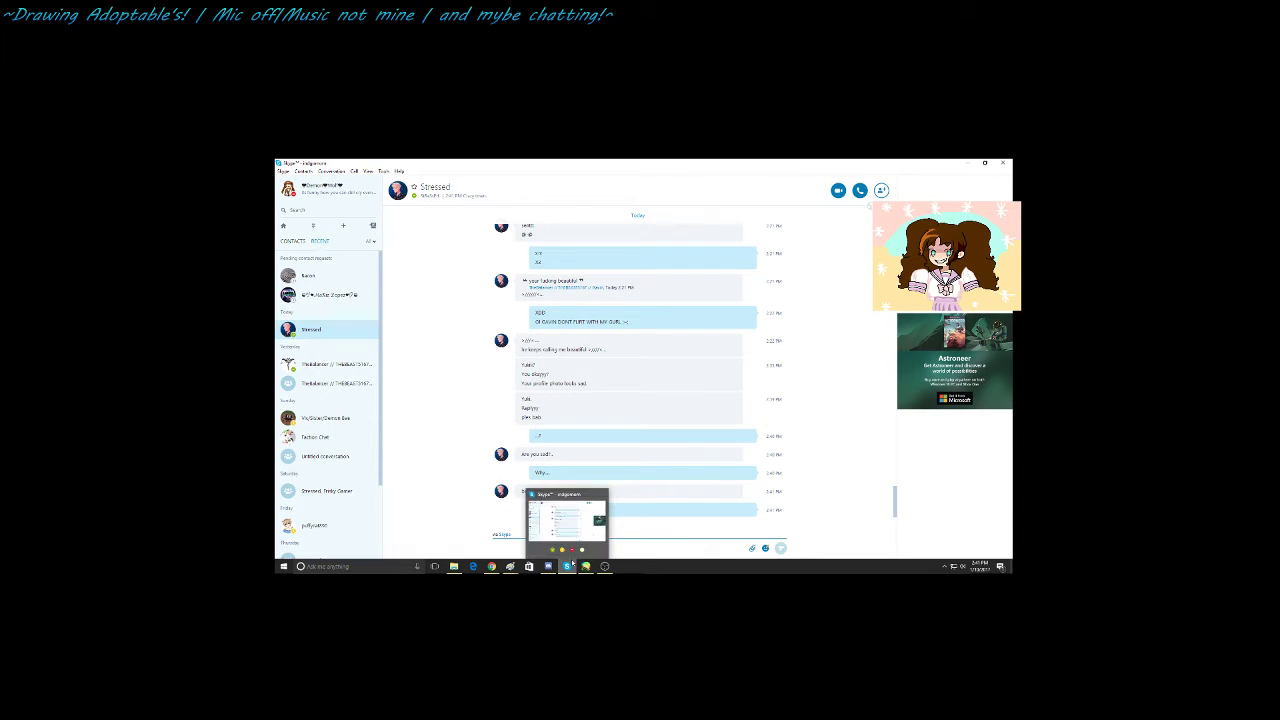
Step: Switch to Chrome, open the suggested "Human" music video, and check the live stream dashboard
click(590, 566)
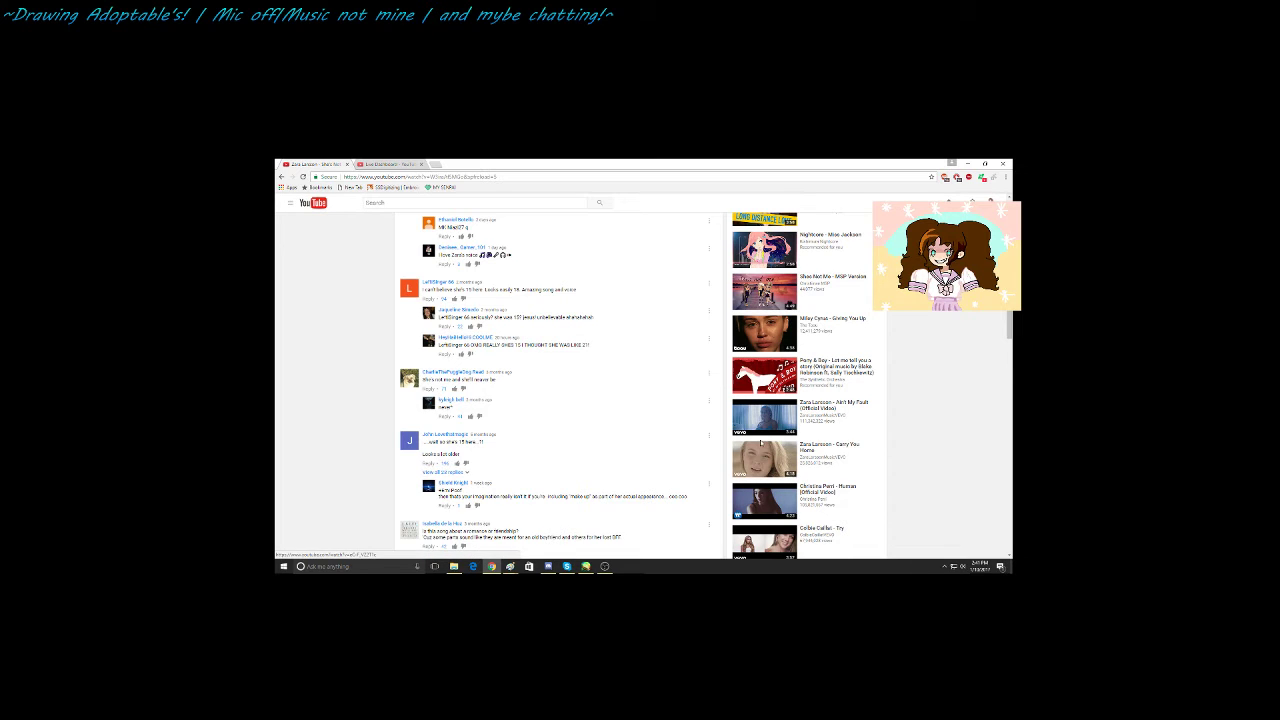
click(763, 497)
click(374, 163)
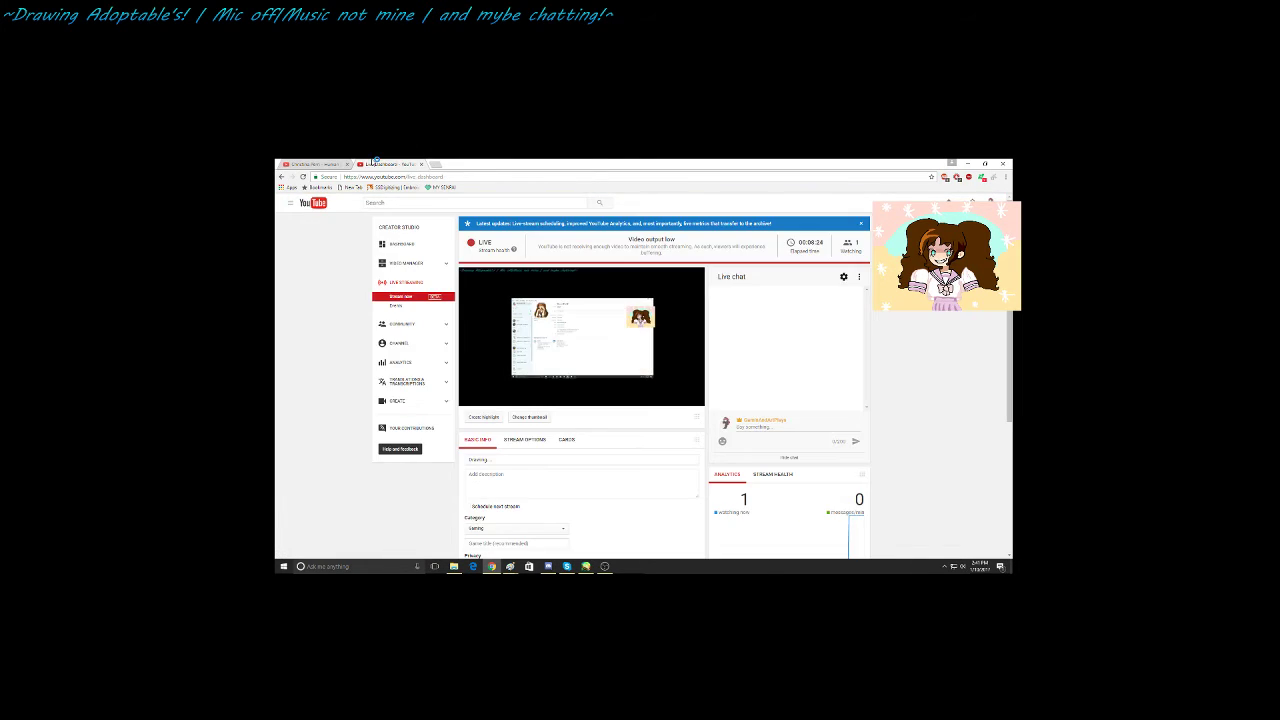
click(315, 164)
Step: Check the new message in the Skype conversation and return to the pony drawing in Paint
click(567, 567)
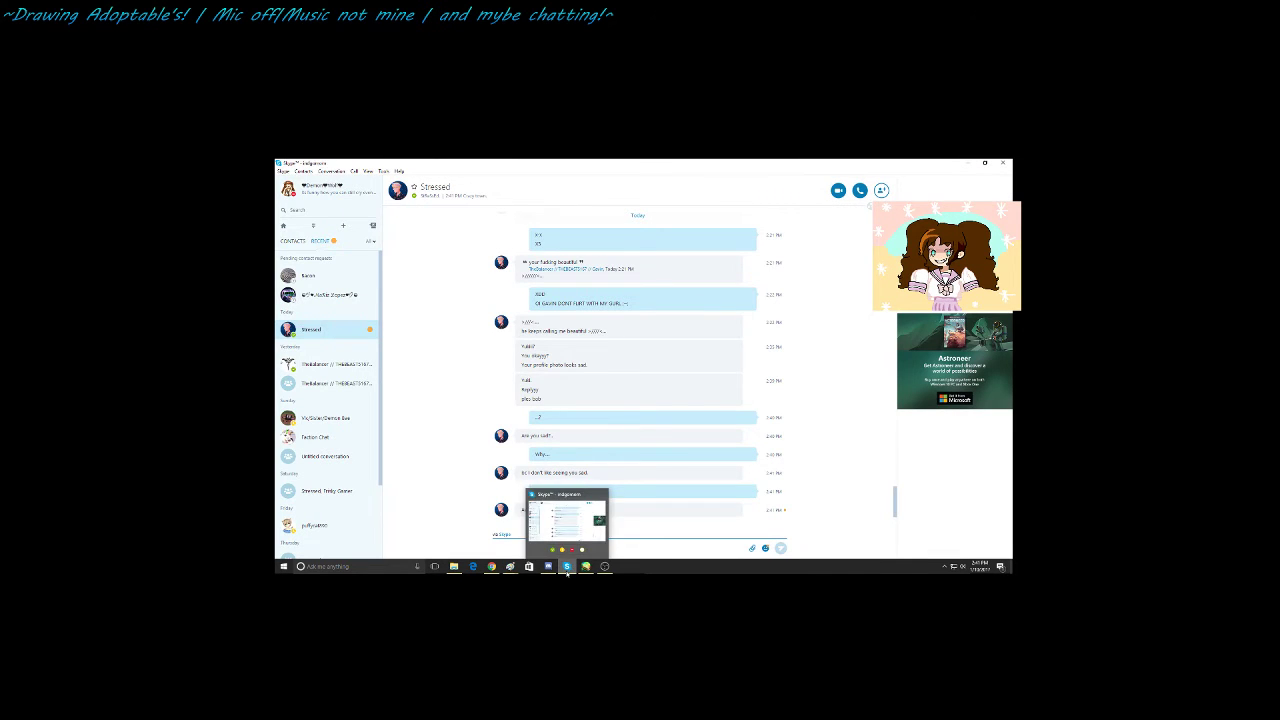
click(567, 566)
click(511, 567)
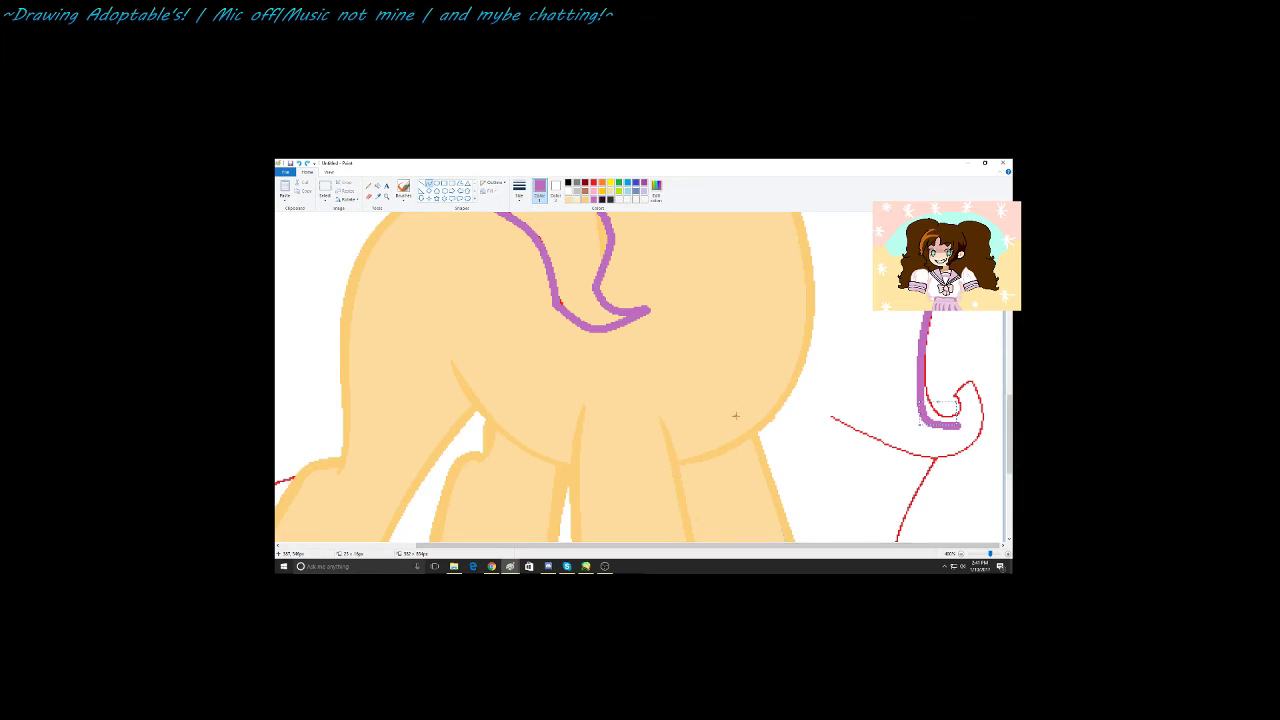
Step: Trace the outer underside of the red curl beside the chest in purple, from its tip back toward the front leg
scroll(857, 371, down, 3)
scroll(856, 376, up, 2)
click(855, 378)
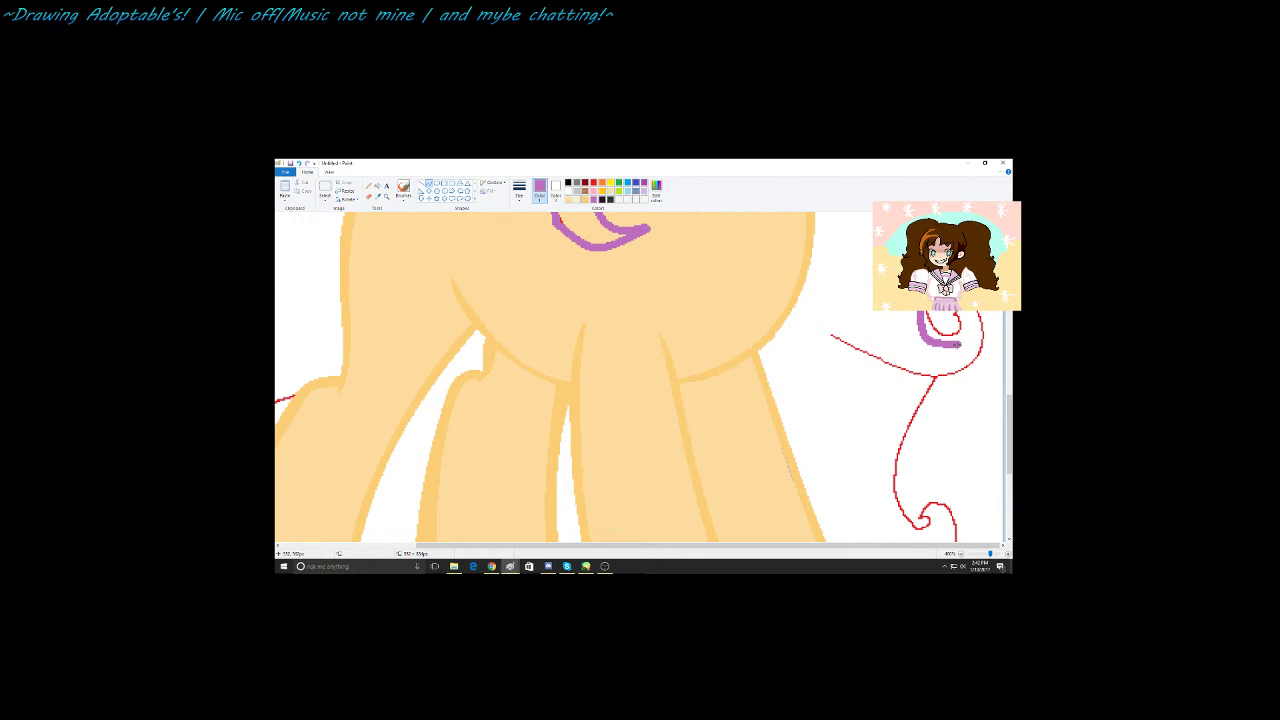
mouse_move(984, 330)
mouse_down()
mouse_move(977, 356)
mouse_move(869, 350)
mouse_move(968, 378)
mouse_up()
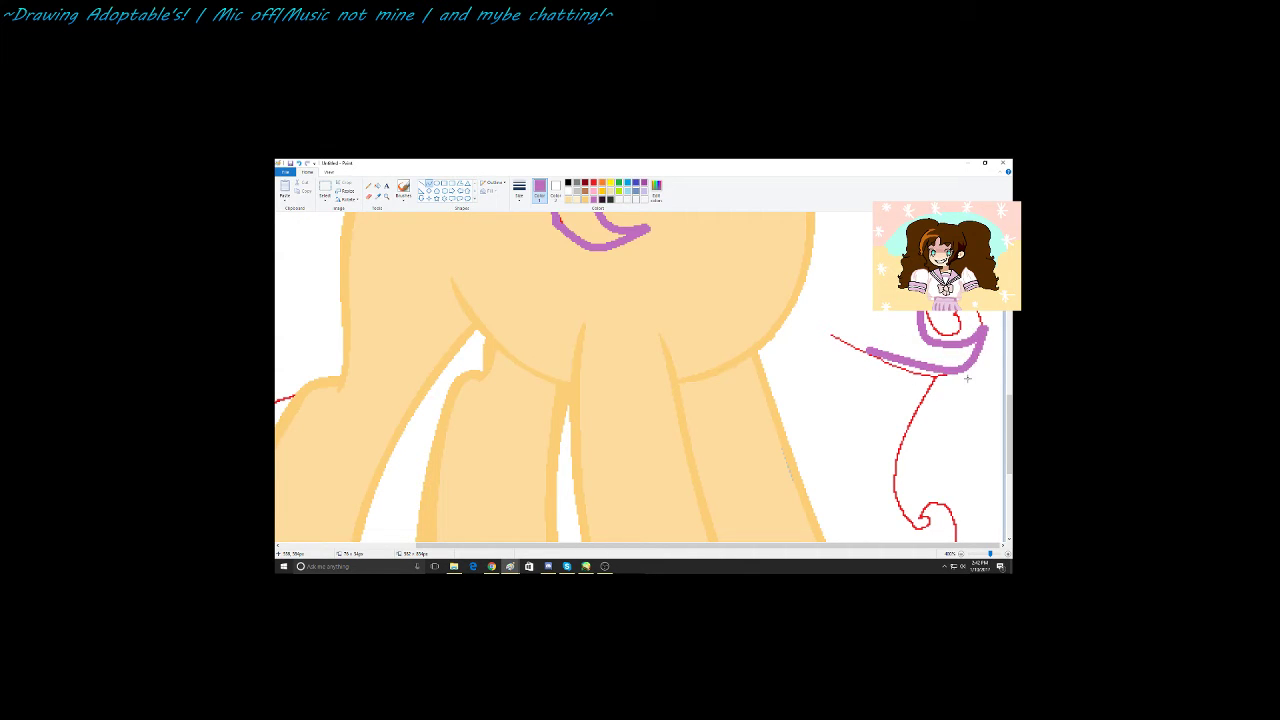
Step: Trace the front mane strand in purple from below the chest curl down and around the underside of the lowest curl
scroll(948, 356, down, 2)
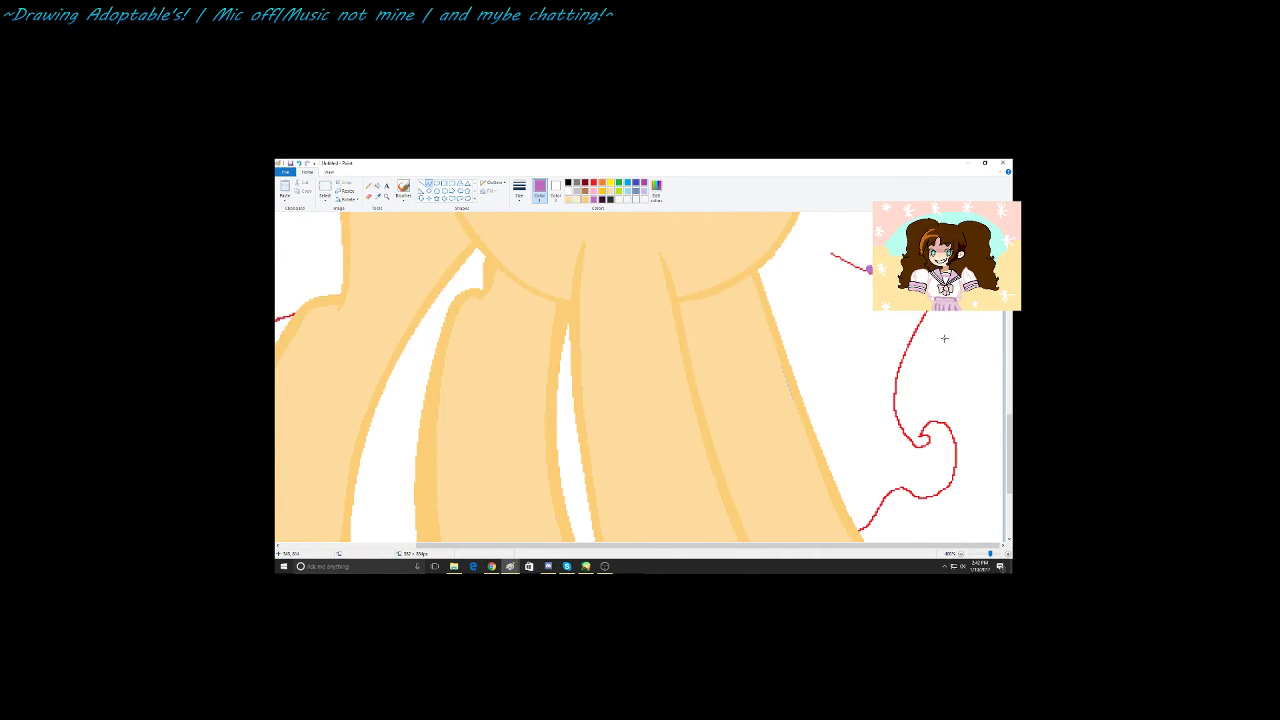
mouse_move(930, 312)
mouse_down()
mouse_move(897, 374)
mouse_move(894, 421)
mouse_up()
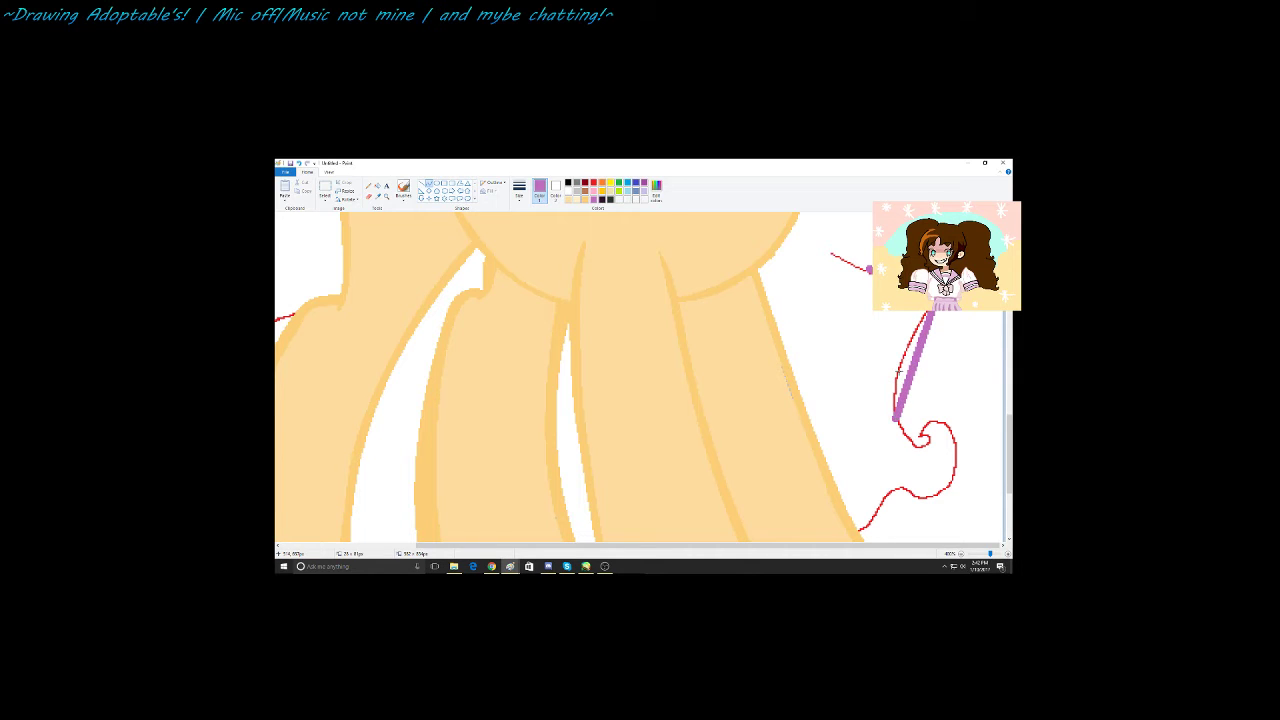
drag(905, 349, 926, 357)
click(954, 357)
drag(895, 418, 900, 464)
drag(885, 441, 887, 457)
click(879, 487)
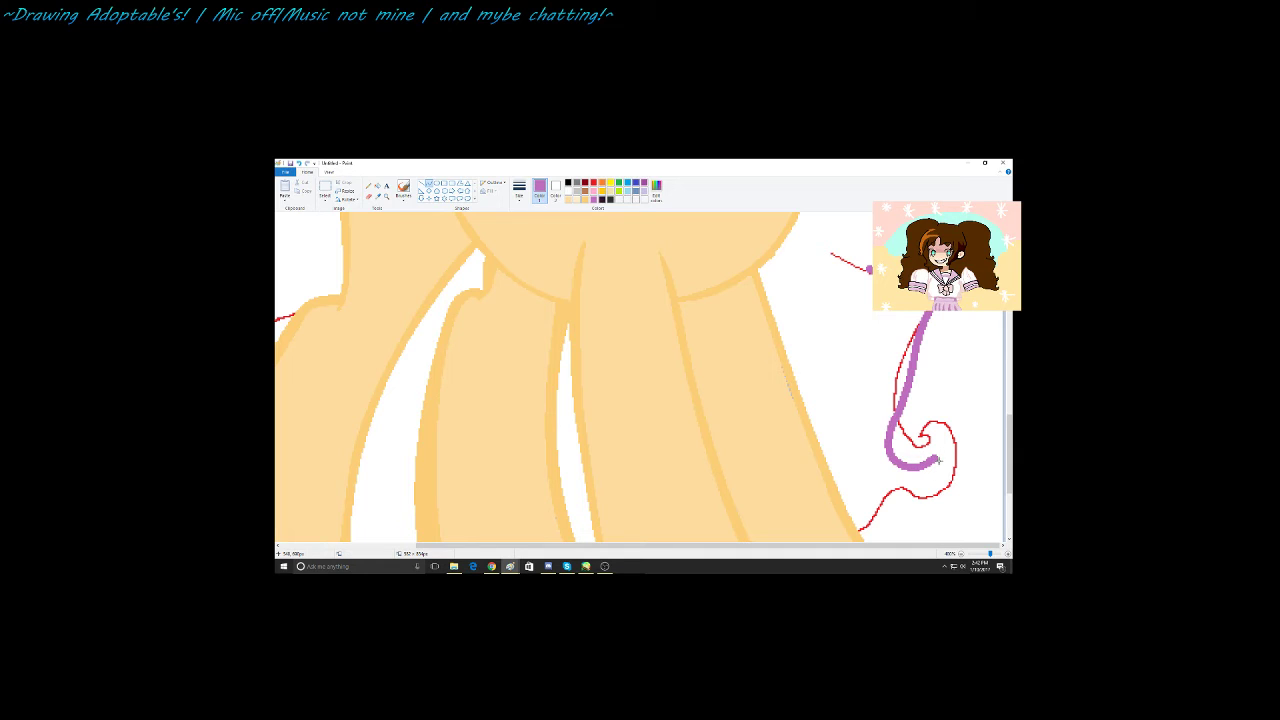
Step: Add a purple curve back from the lowest curl's tip, and connect the strand to the edge of the front leg
mouse_move(934, 459)
mouse_down()
mouse_move(872, 493)
mouse_move(869, 481)
mouse_up()
drag(912, 480, 922, 496)
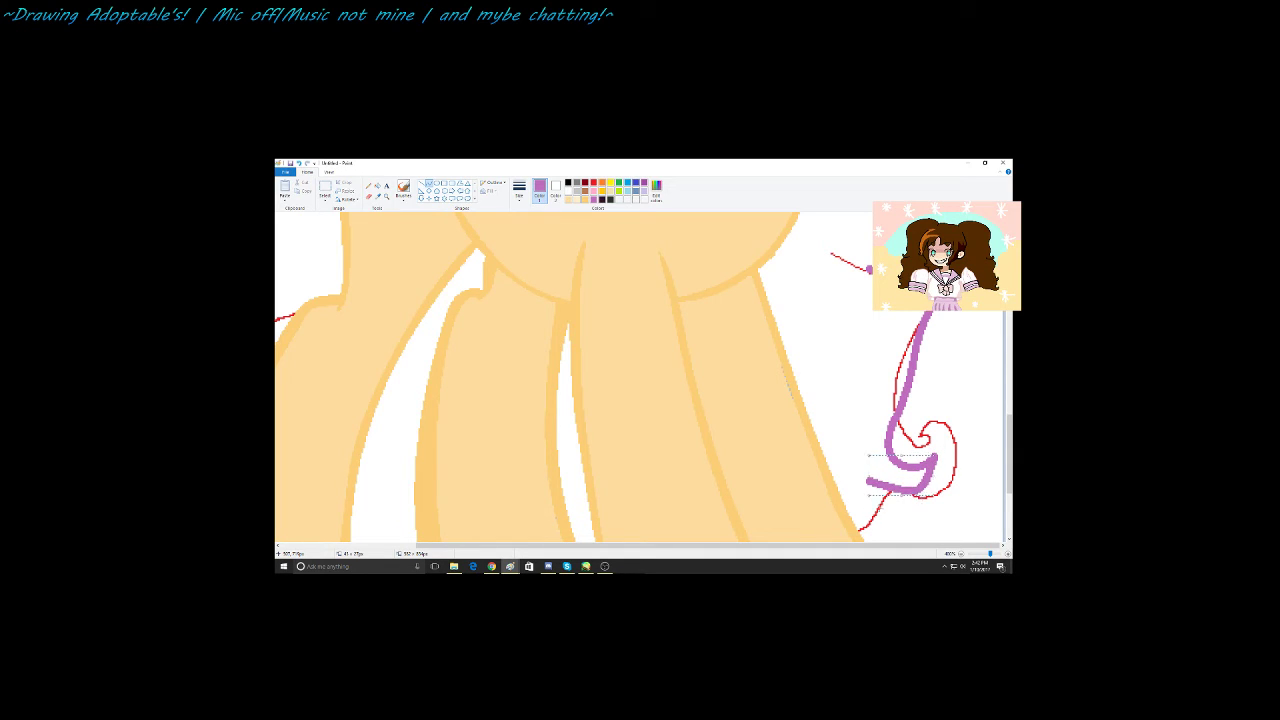
scroll(903, 412, down, 3)
drag(902, 322, 860, 365)
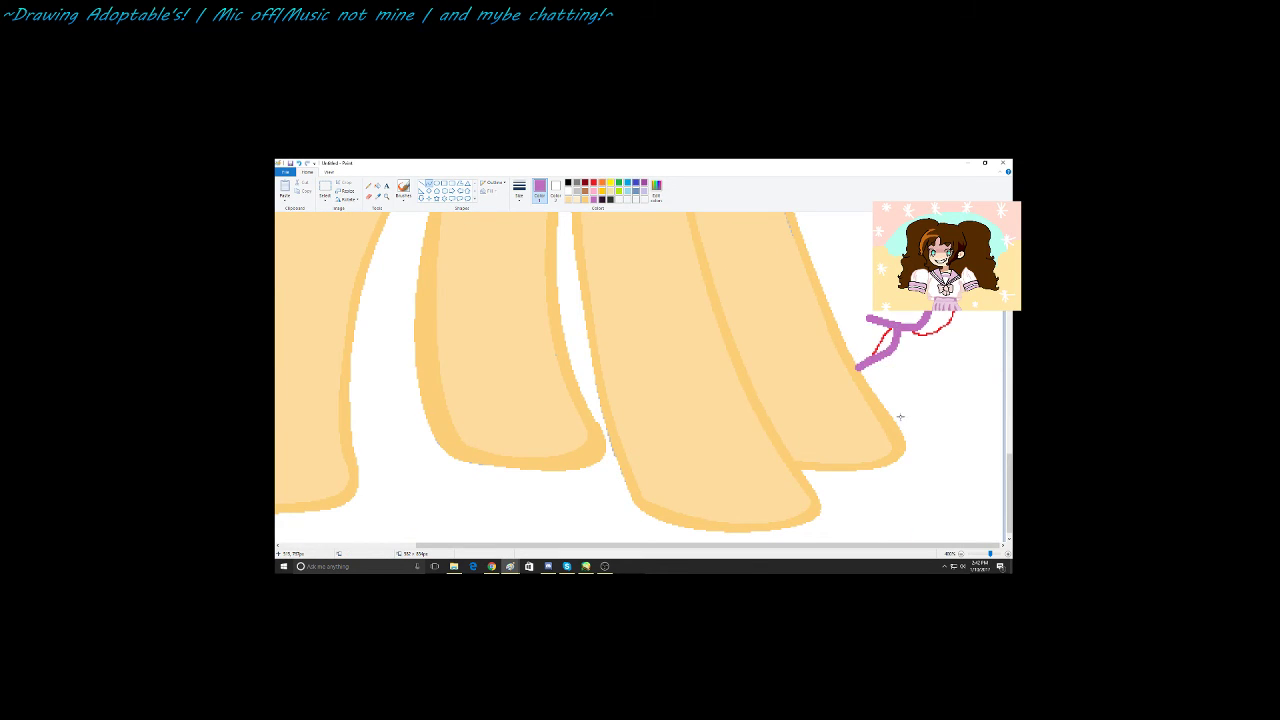
Step: Trace the top of the red tail sketch with a purple curve from the rump to the tail's highest bend
scroll(900, 414, up, 10)
scroll(821, 408, down, 5)
scroll(689, 503, left, 5)
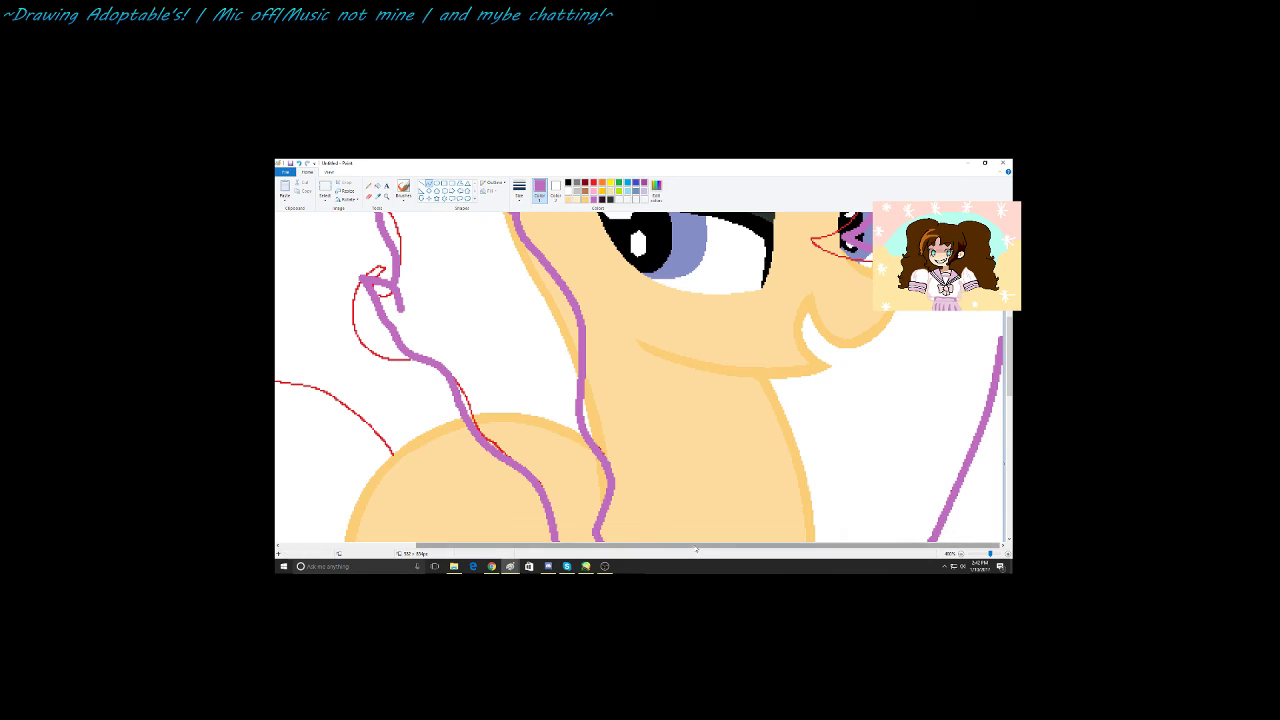
scroll(430, 442, down, 3)
scroll(400, 430, up, 5)
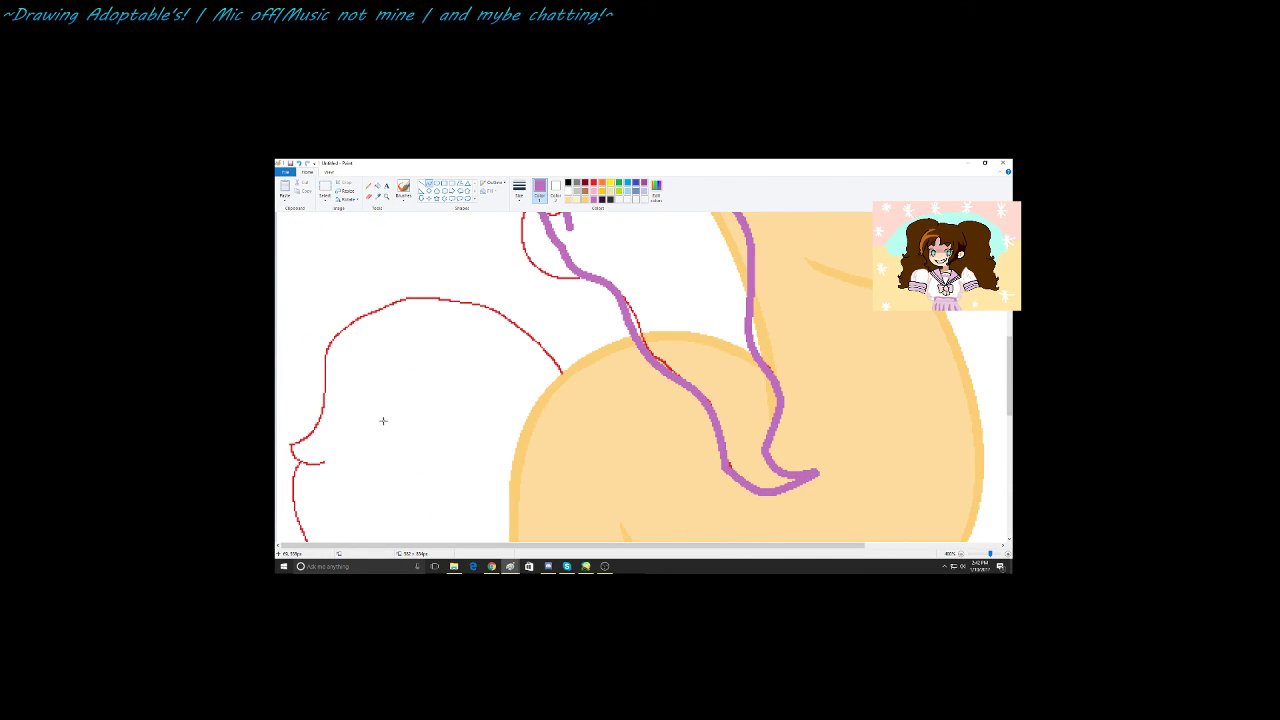
drag(565, 374, 372, 310)
drag(470, 342, 483, 308)
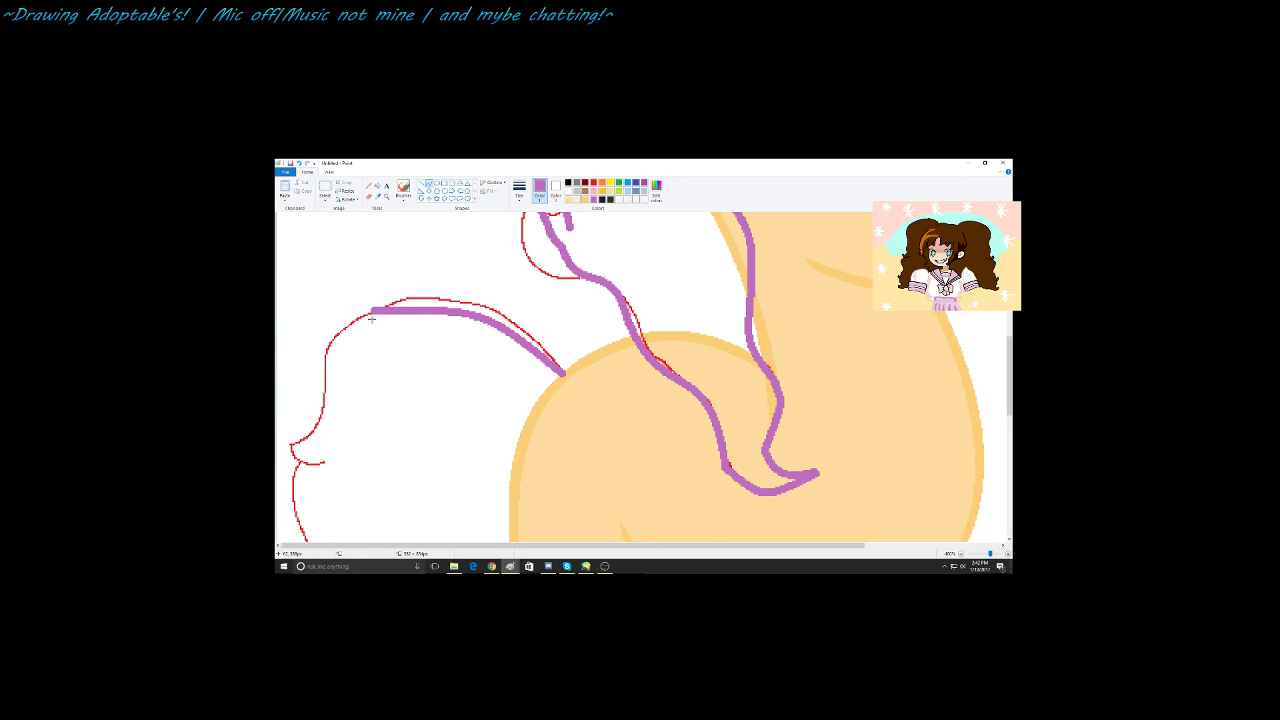
Step: Continue the purple tail outline down the outer edge and around the first pointed notch
mouse_move(371, 312)
mouse_down()
mouse_move(351, 323)
mouse_move(319, 392)
mouse_up()
drag(338, 352, 328, 337)
click(327, 336)
click(370, 447)
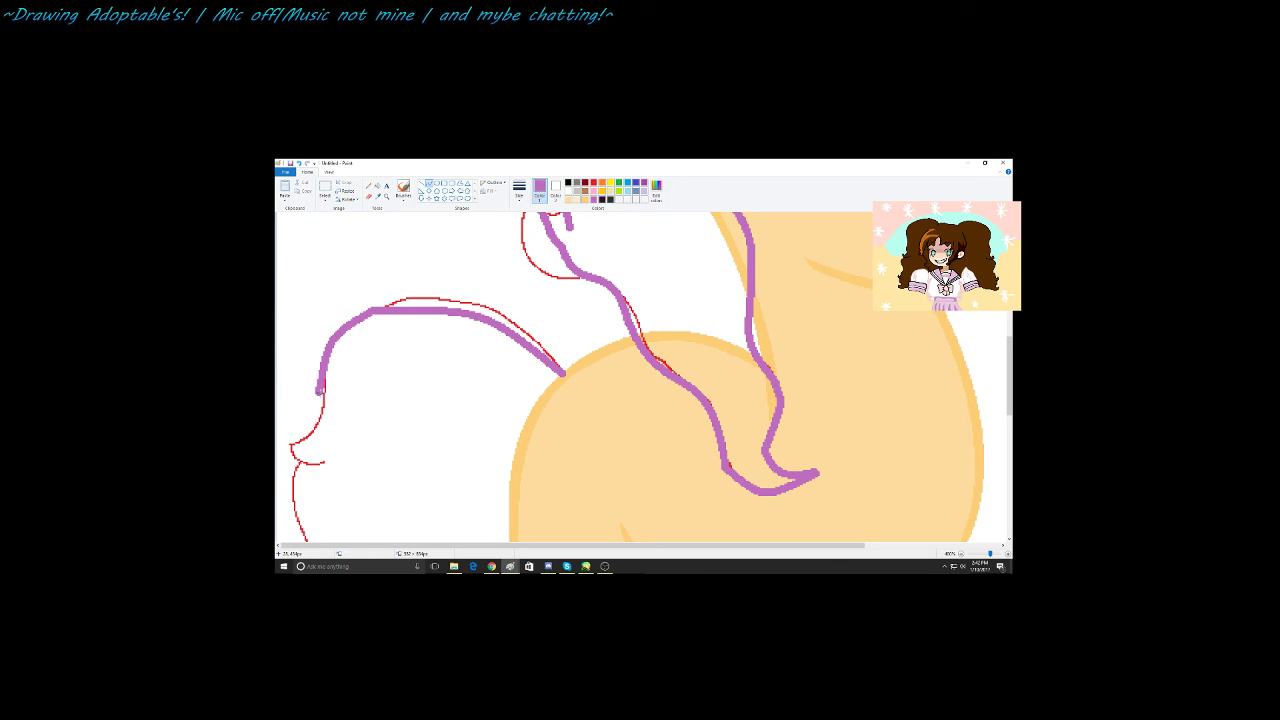
mouse_move(318, 390)
mouse_down()
mouse_move(289, 432)
mouse_move(317, 418)
mouse_move(301, 449)
mouse_move(342, 441)
mouse_move(304, 454)
mouse_up()
click(310, 446)
Step: Trace the tail's outer edge in purple from the notch down toward the small red loop
scroll(281, 405, down, 3)
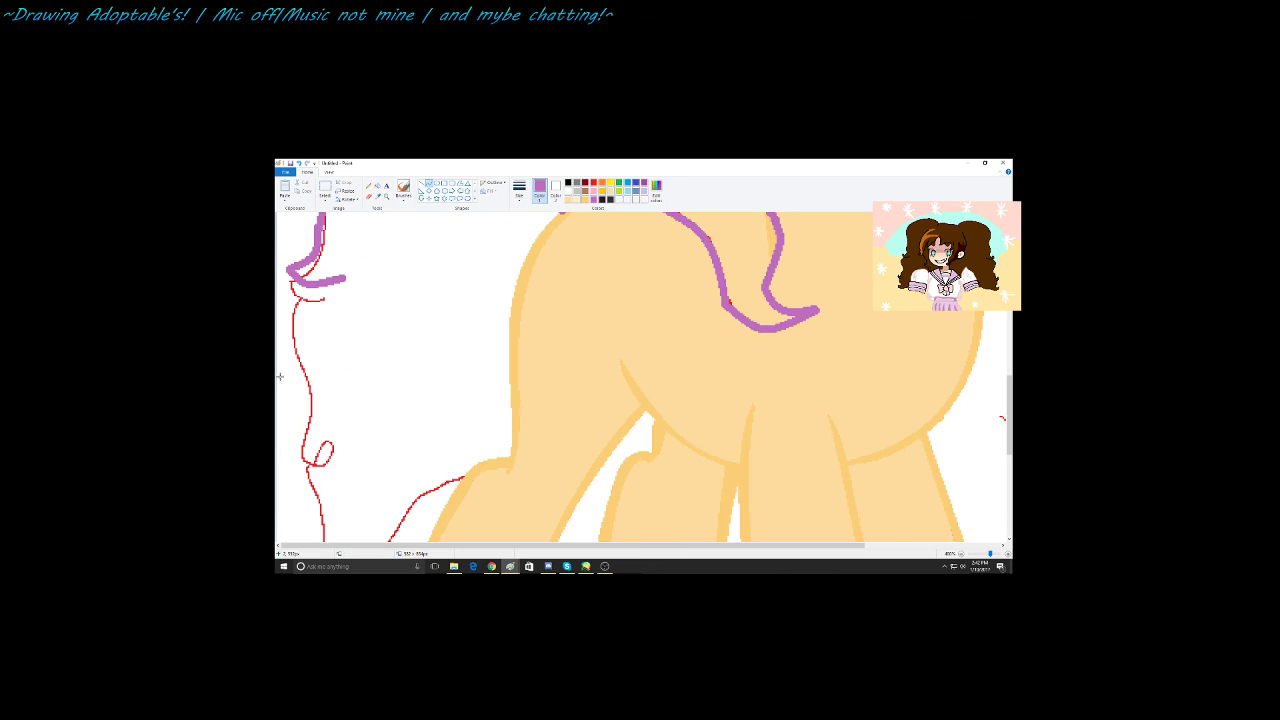
drag(303, 287, 309, 389)
drag(298, 332, 291, 322)
click(355, 365)
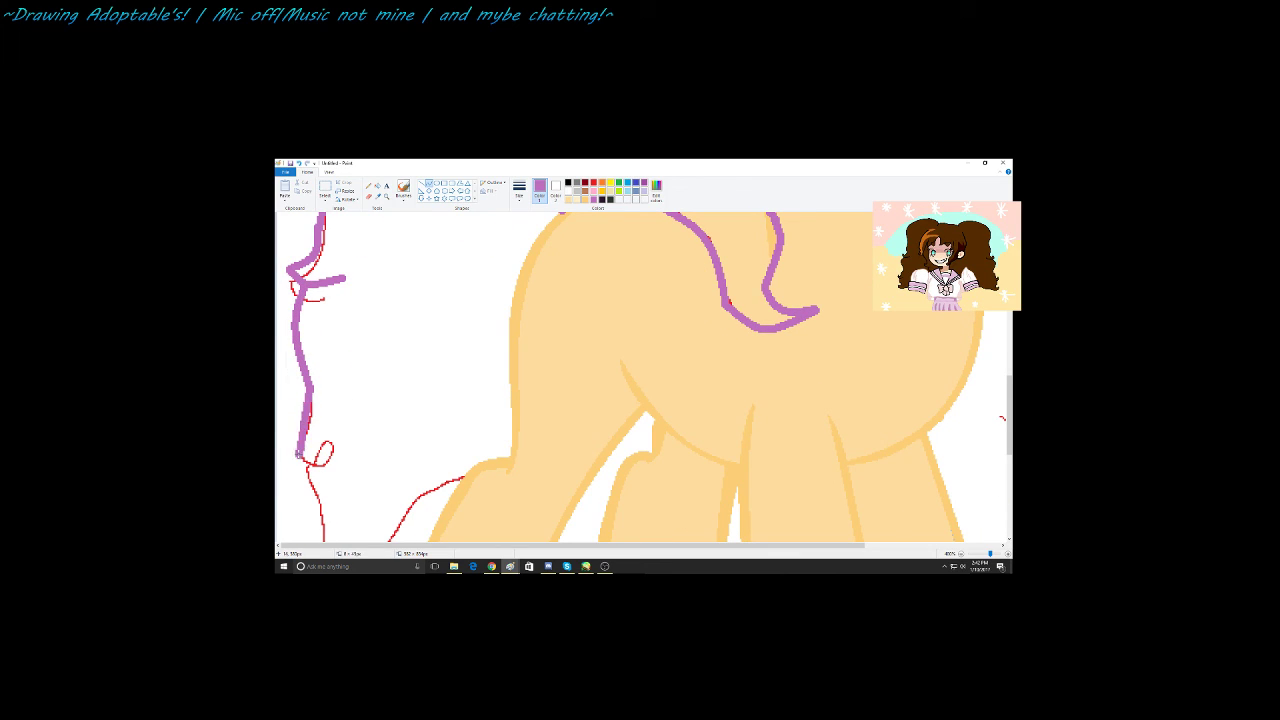